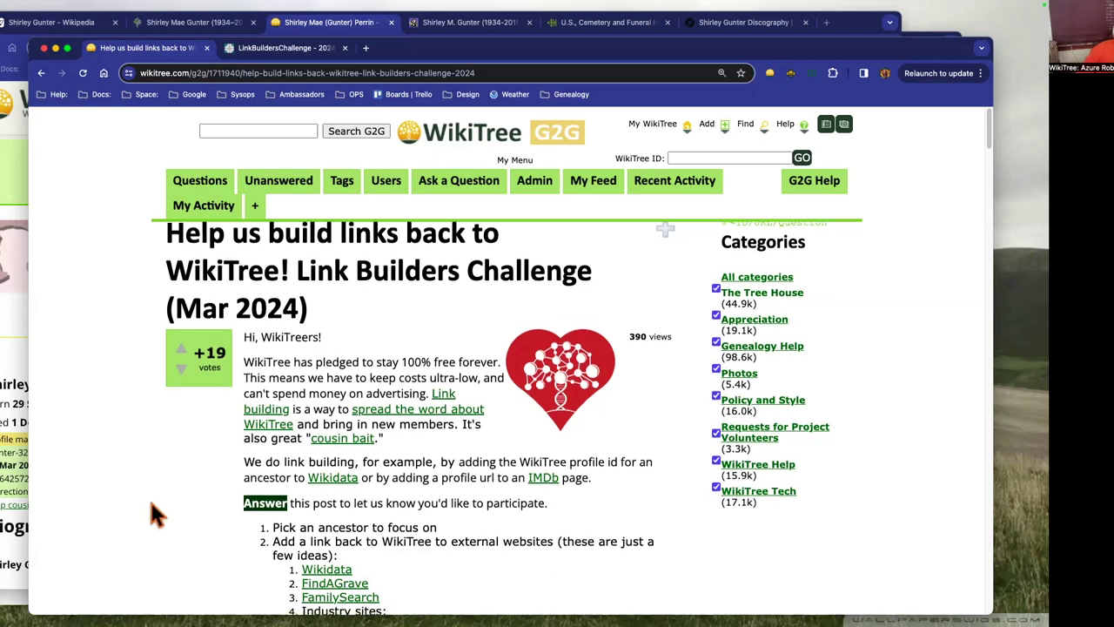
# Read through the Link Builders Challenge post, including its participation instructions and the suggested external websites
pyautogui.scroll(-4, 152, 505)
pyautogui.scroll(3, 152, 504)
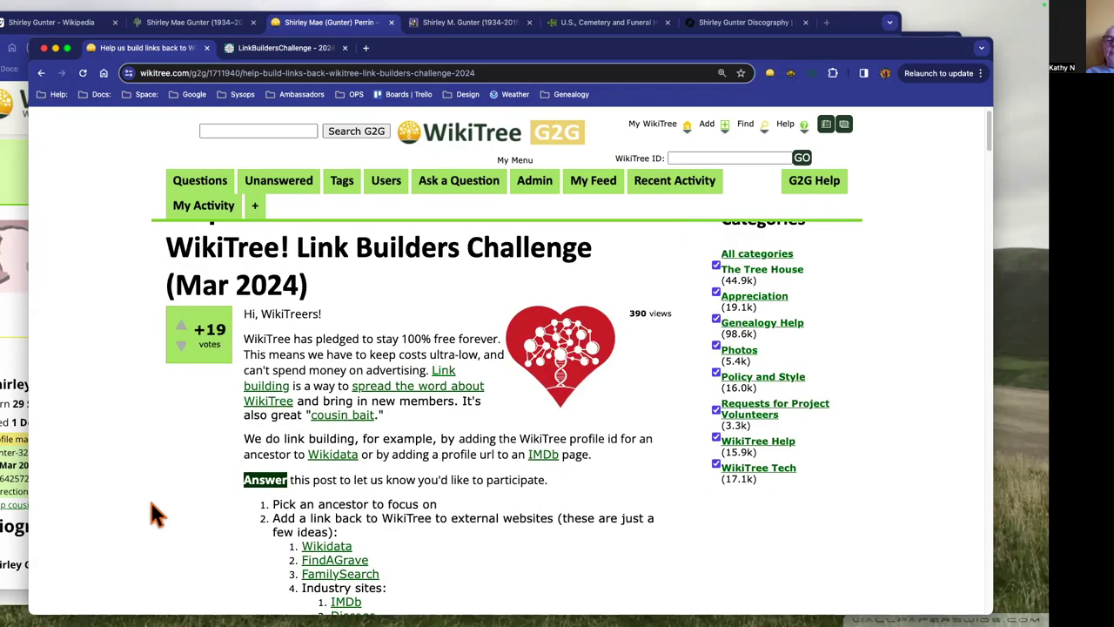
pyautogui.scroll(-1, 150, 503)
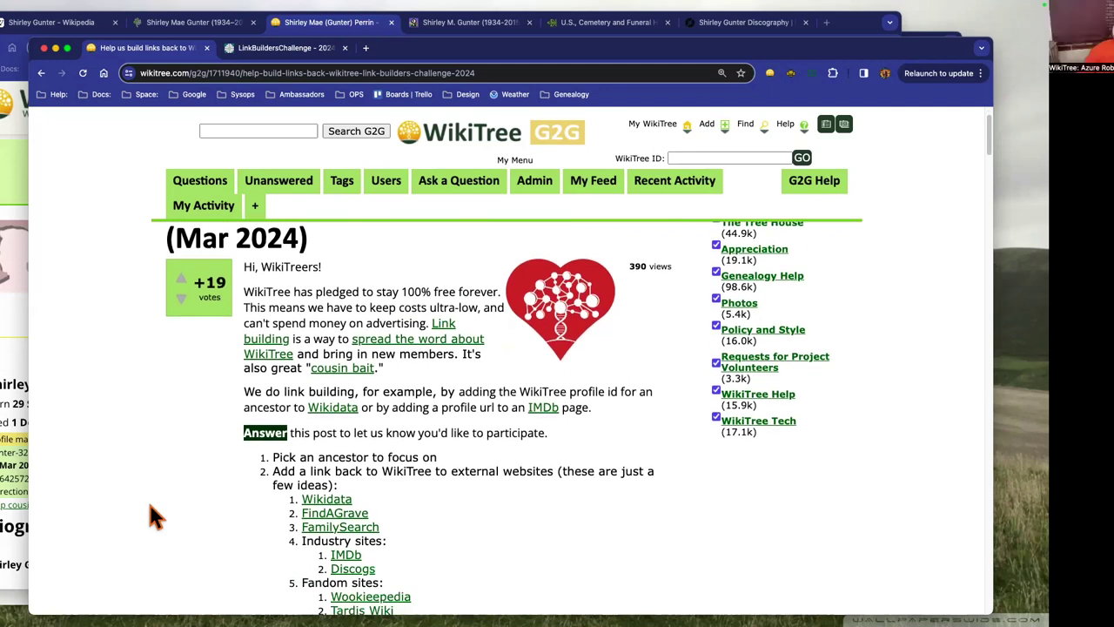
pyautogui.scroll(-3, 145, 510)
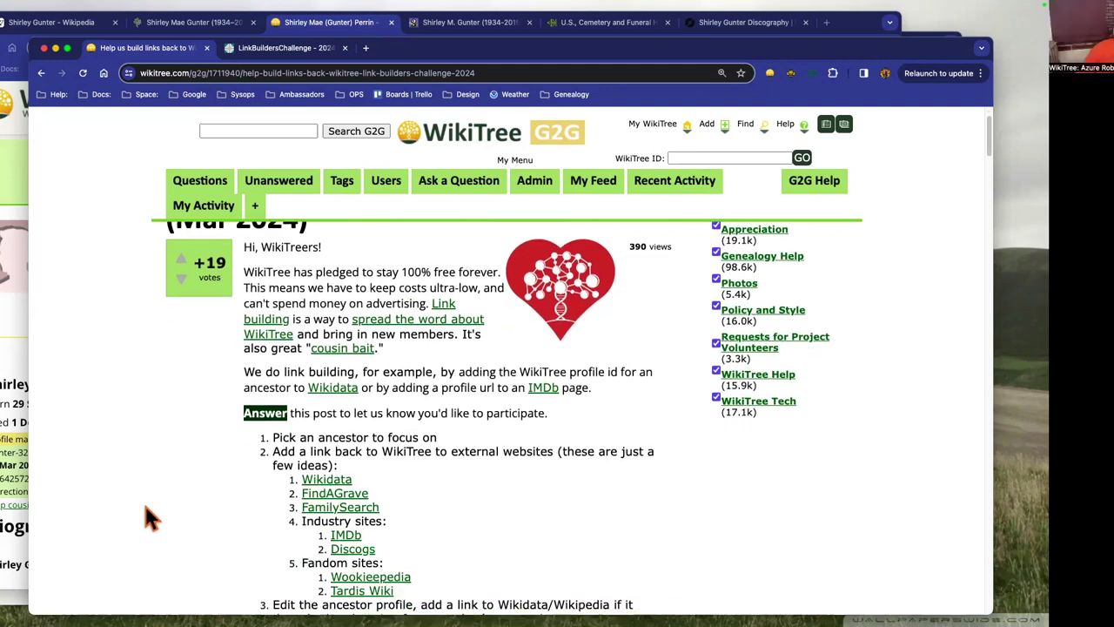
pyautogui.scroll(-3, 149, 518)
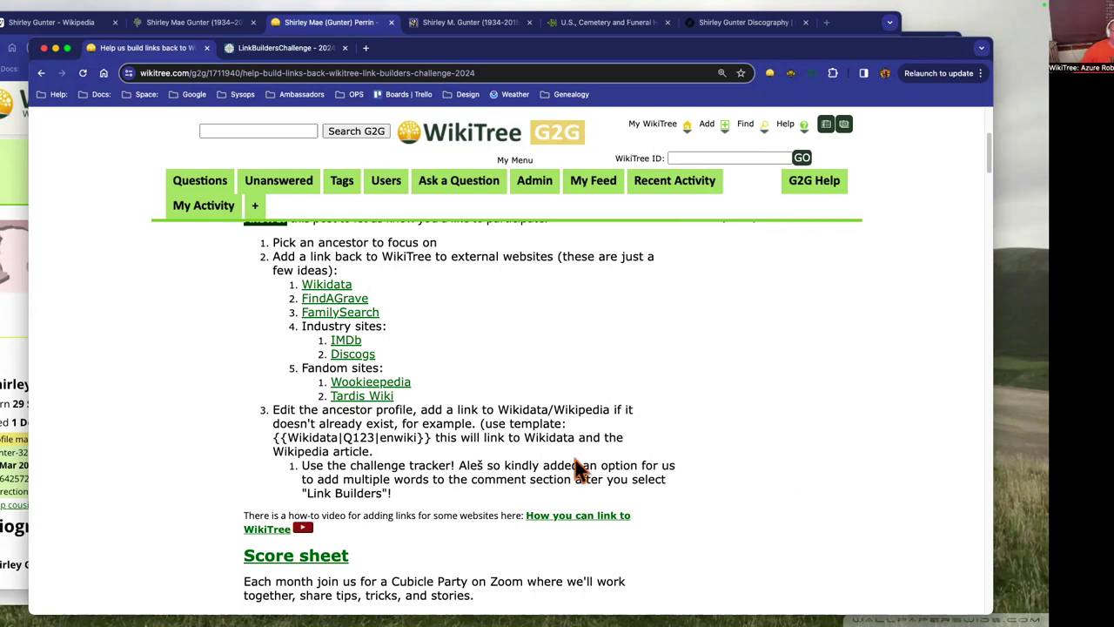
pyautogui.scroll(3, 578, 464)
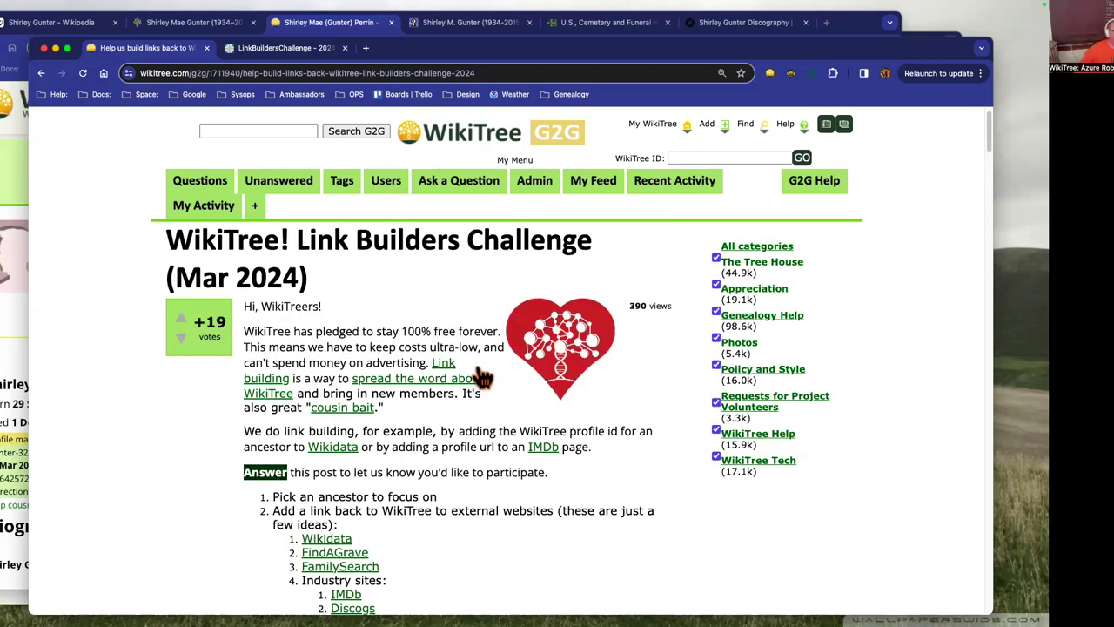
# Examine the ranking of profiles by user in the LinkBuildersChallenge 20240301 report
pyautogui.click(287, 48)
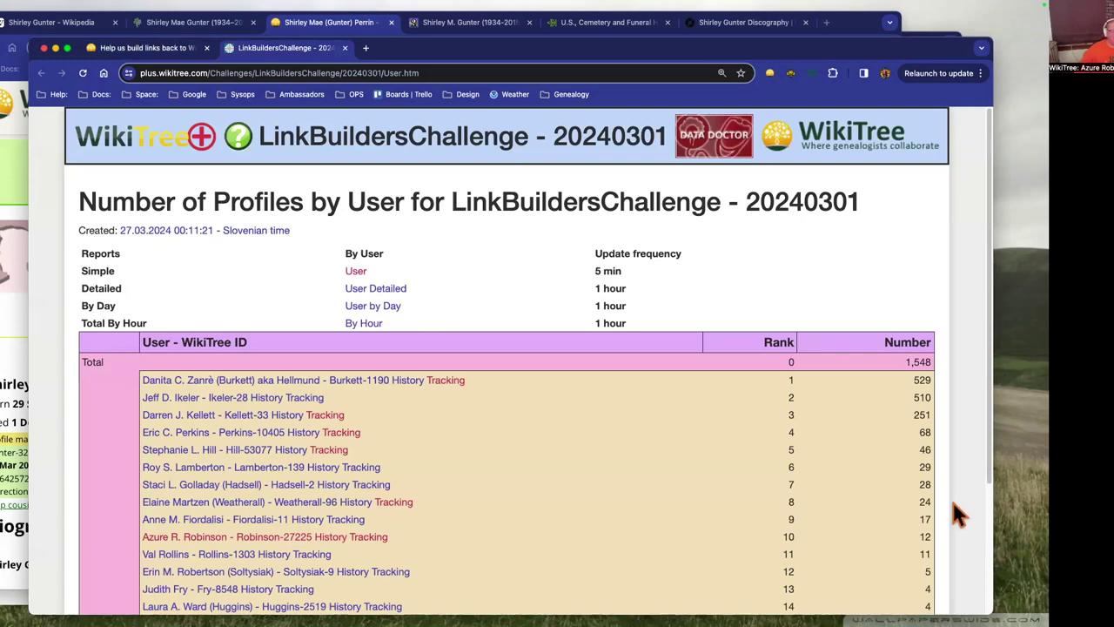
pyautogui.scroll(-2, 953, 503)
pyautogui.scroll(-2, 952, 502)
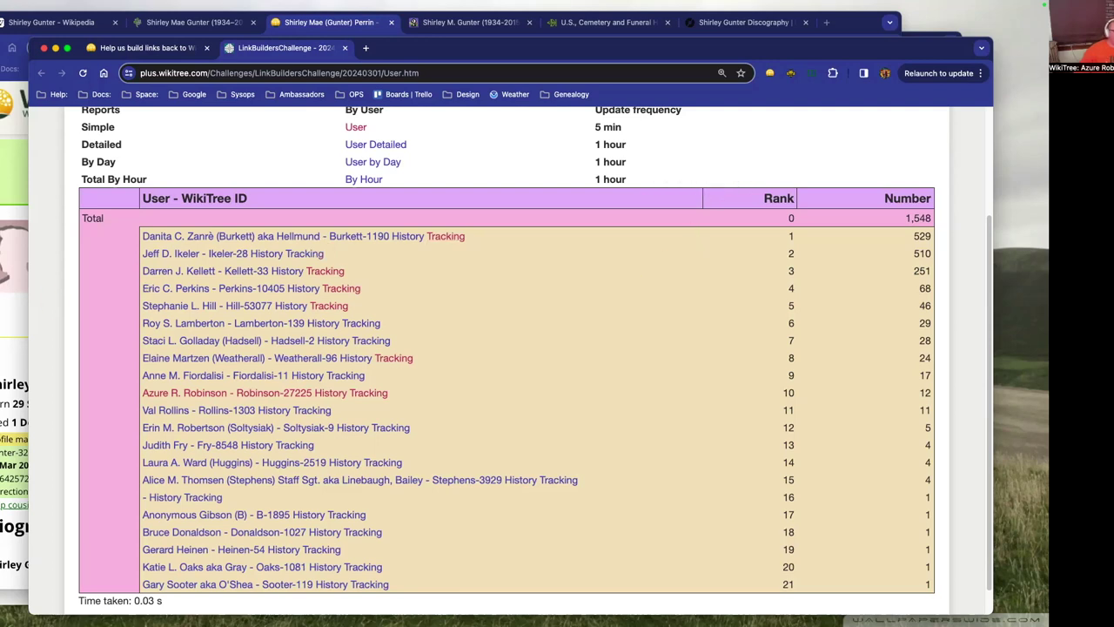
pyautogui.press('super+grave')
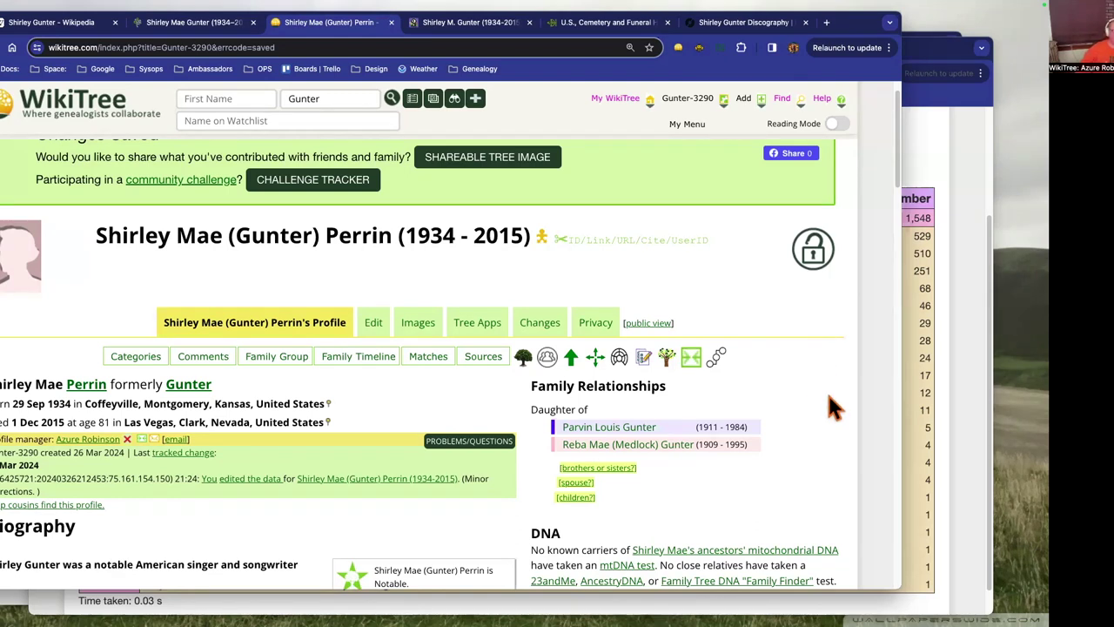
pyautogui.scroll(-1, 817, 418)
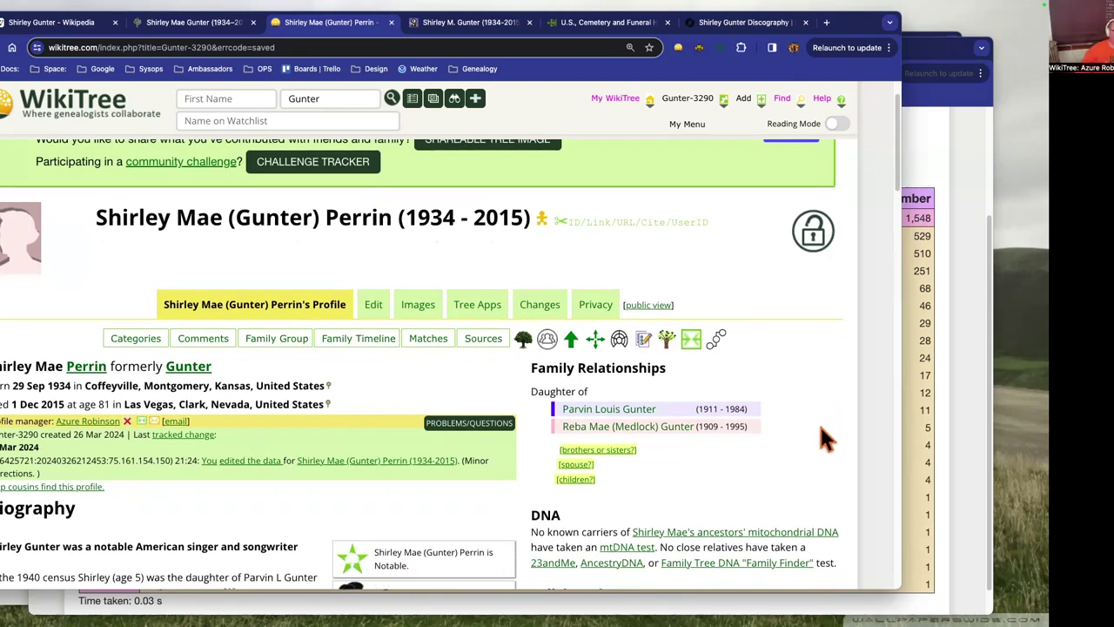
pyautogui.scroll(-3, 821, 429)
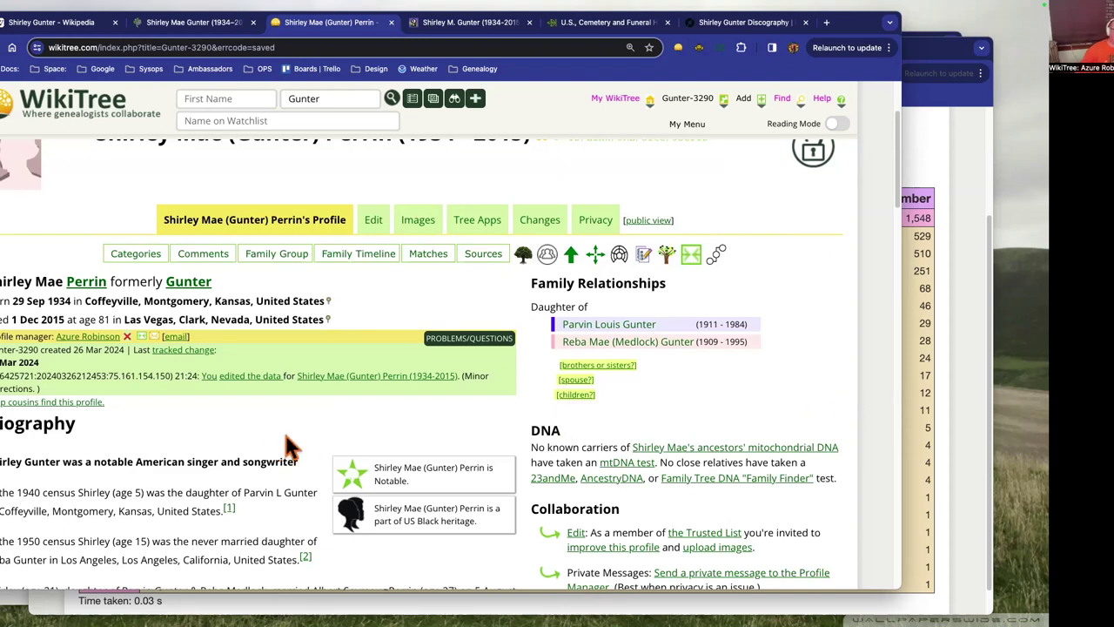
pyautogui.scroll(5, 289, 383)
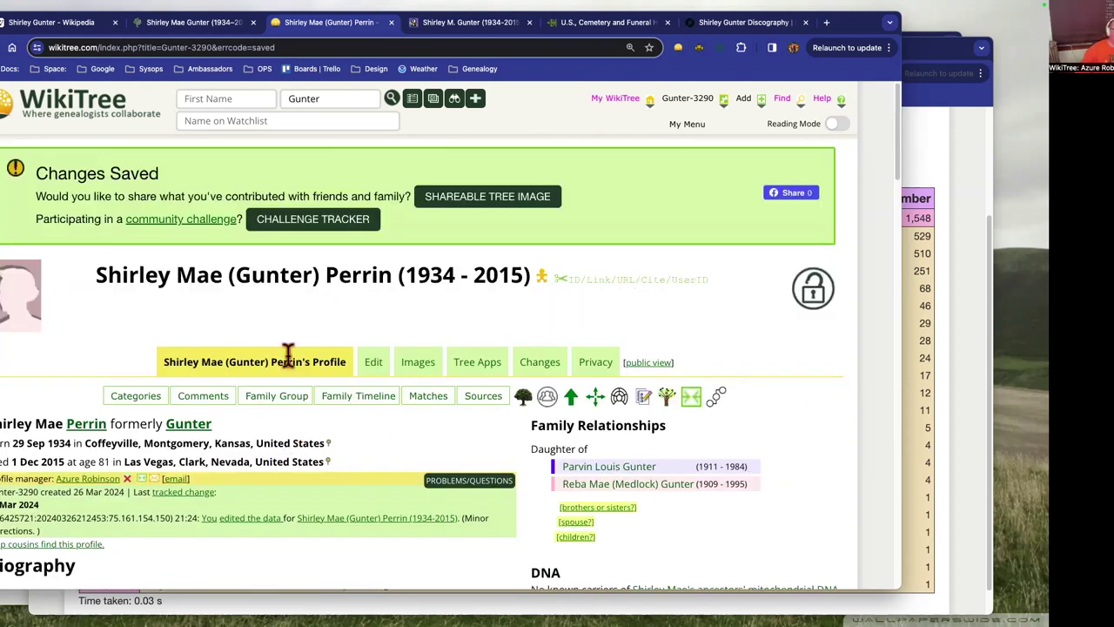
pyautogui.click(564, 284)
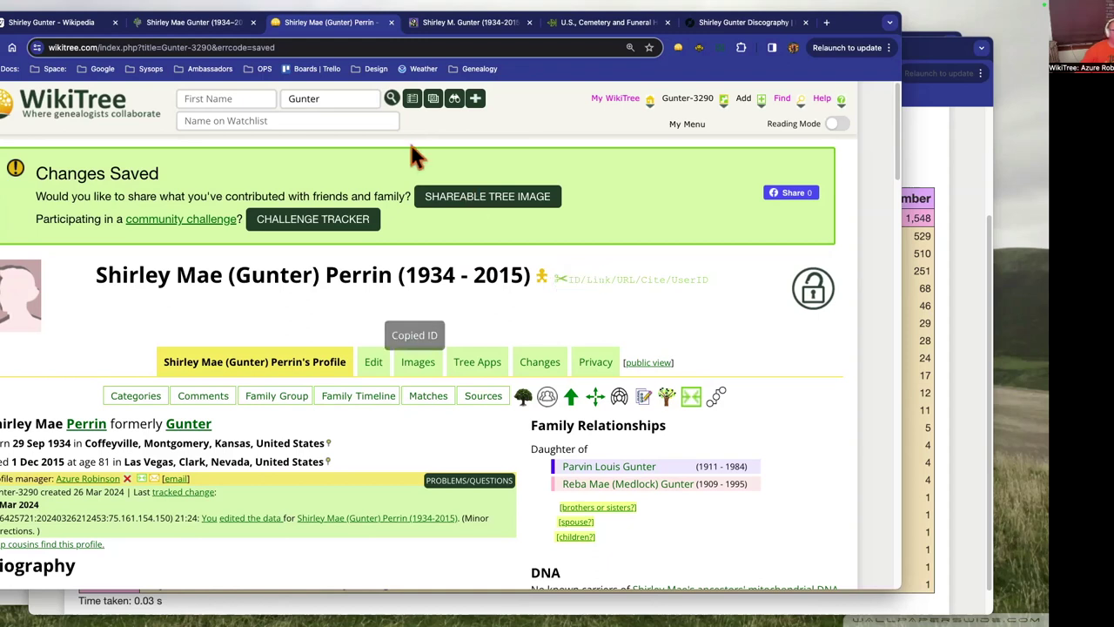
# Switch to the Shirley Gunter Wikipedia article and show its Wikidata template for WikiTree, dismissing the dialog after viewing
pyautogui.click(39, 26)
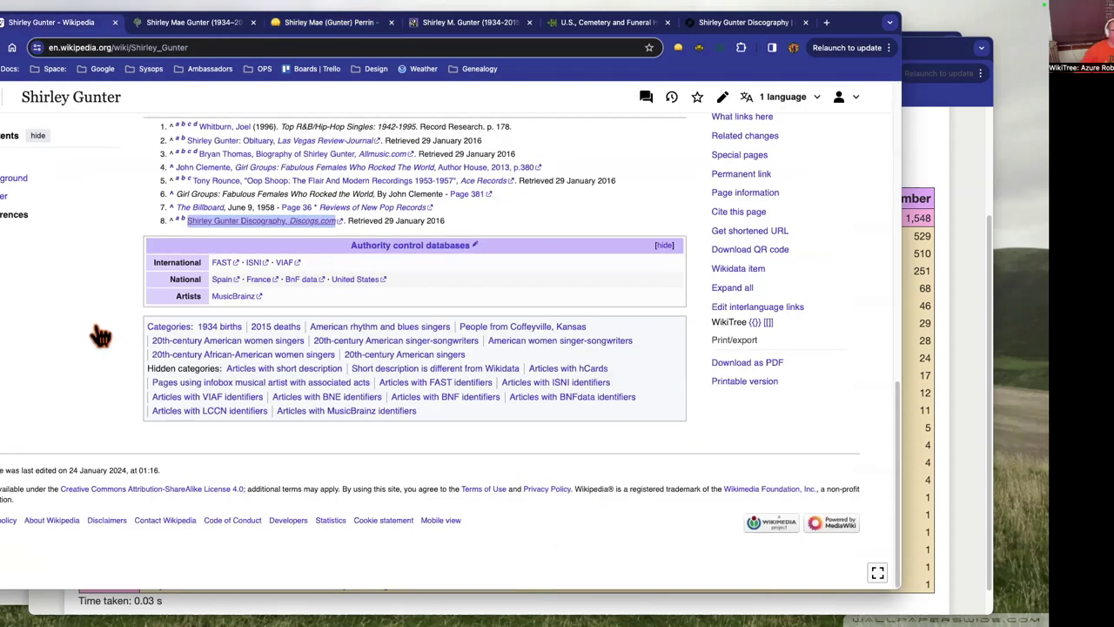
pyautogui.scroll(20, 858, 320)
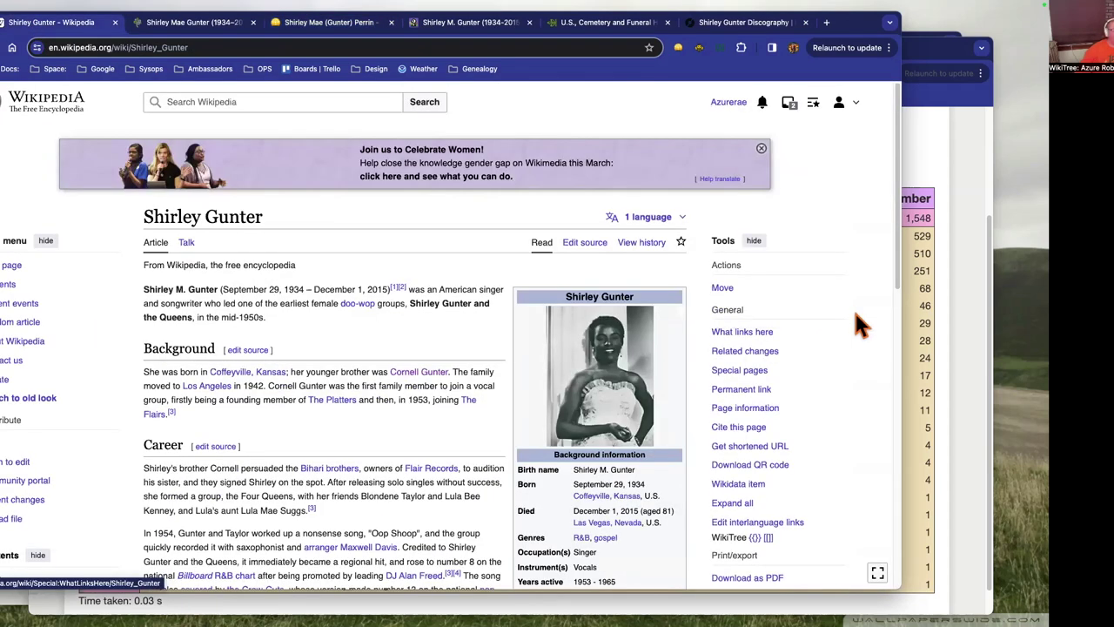
pyautogui.scroll(-1, 852, 418)
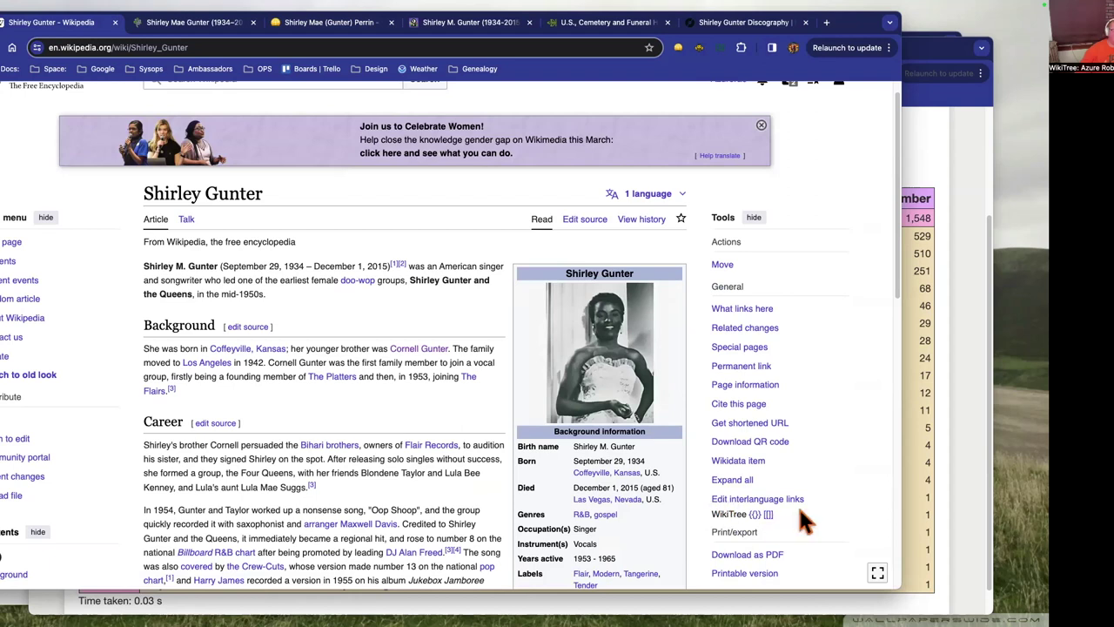
pyautogui.scroll(-3, 802, 496)
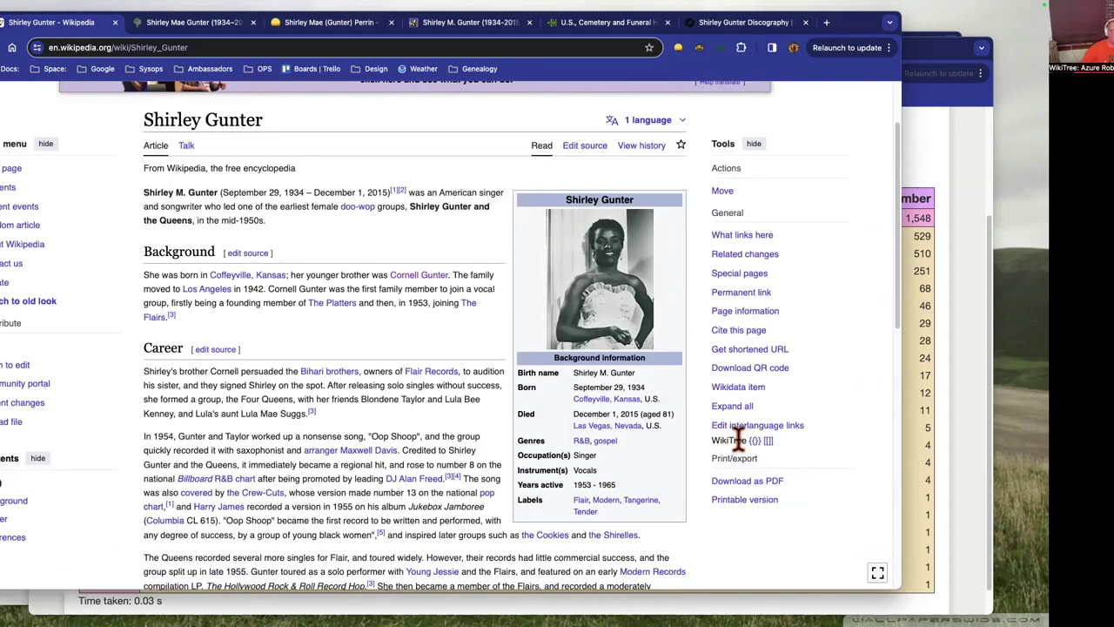
pyautogui.moveTo(723, 438)
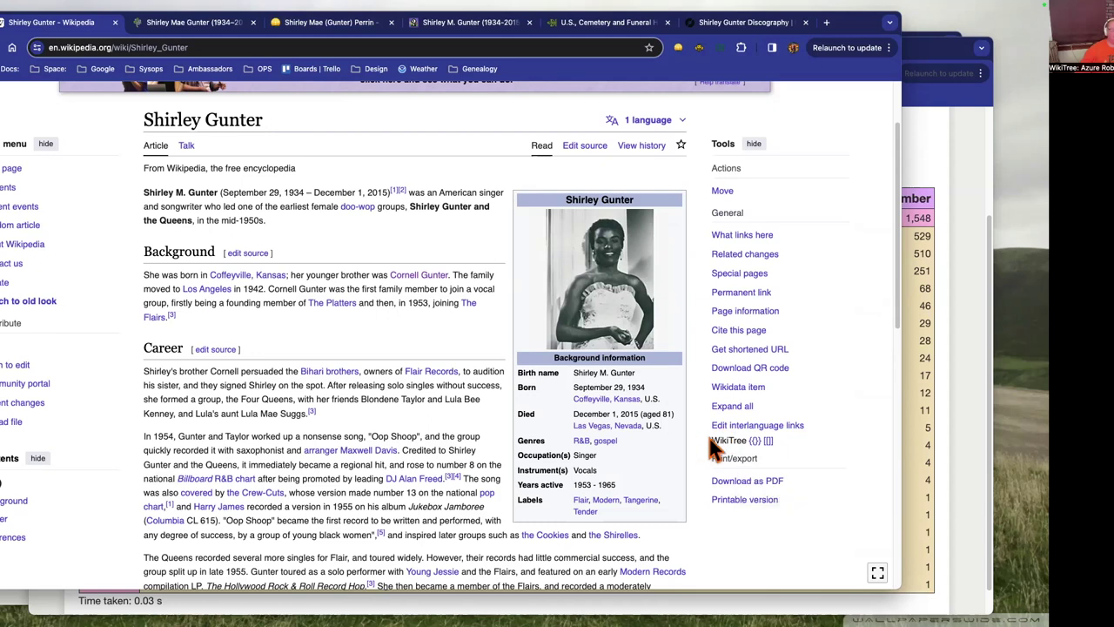
pyautogui.click(754, 441)
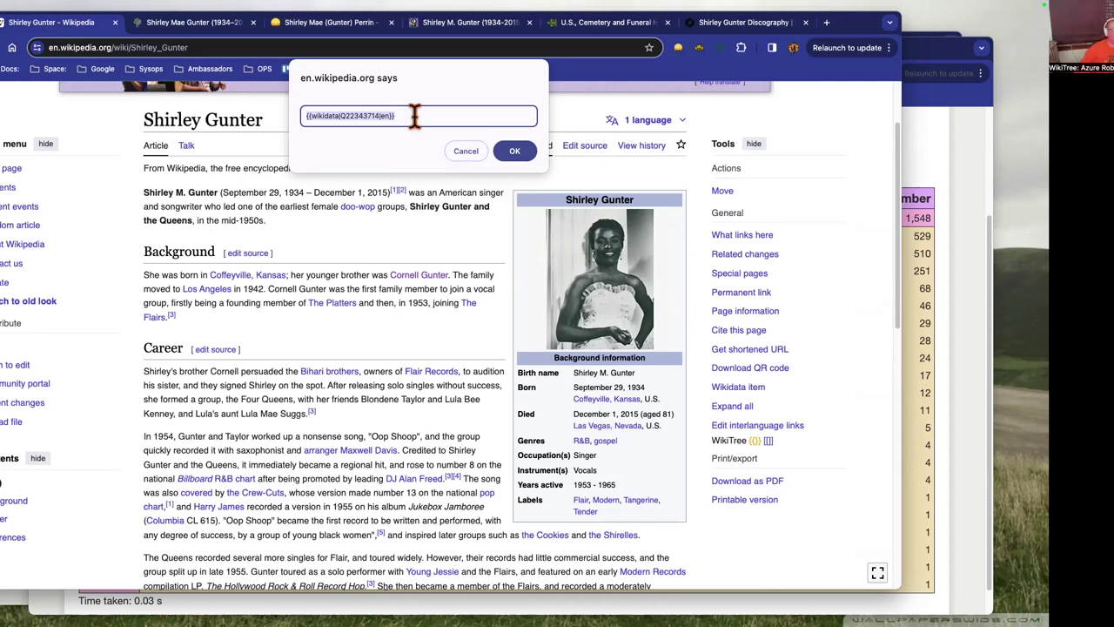
pyautogui.click(467, 150)
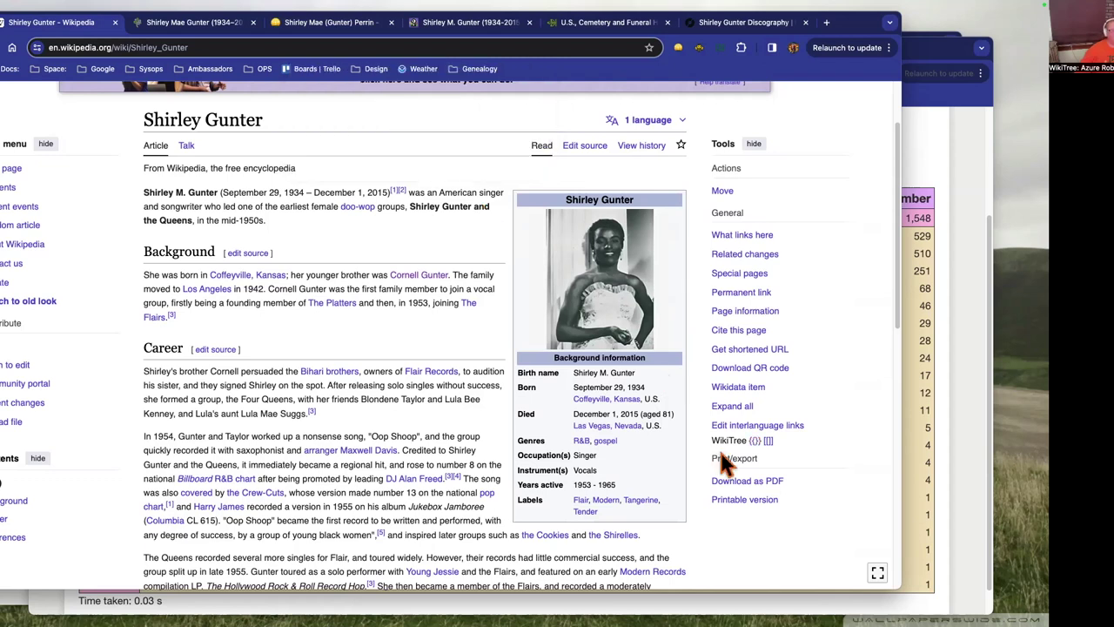
# Show the article's double-bracket Wikipedia link markup for WikiTree and close the dialog
pyautogui.click(769, 442)
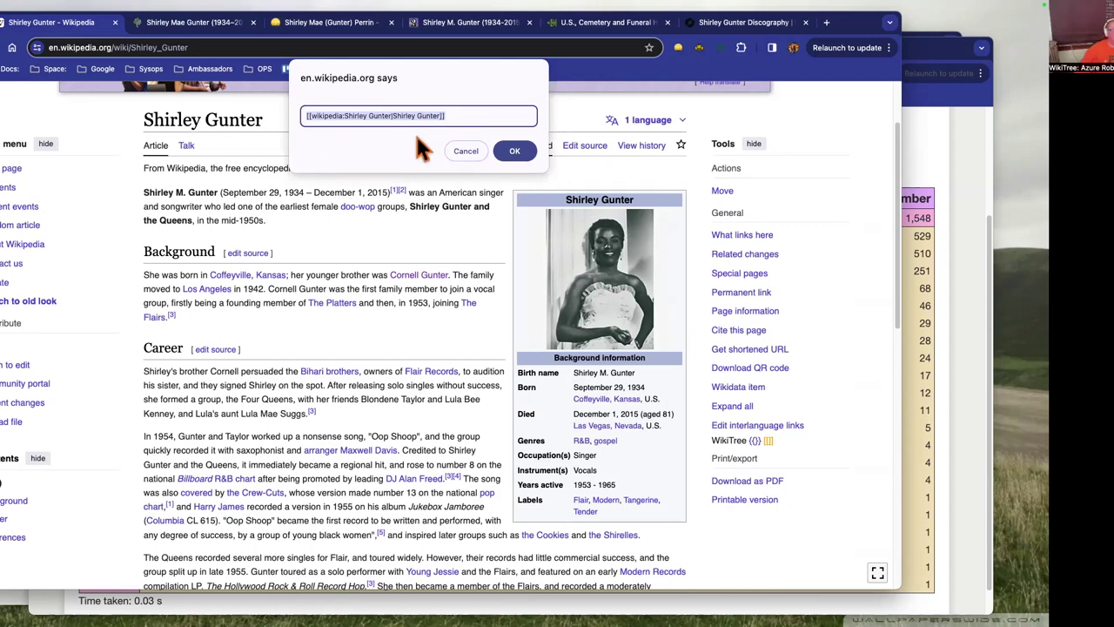
pyautogui.click(509, 148)
pyautogui.click(515, 152)
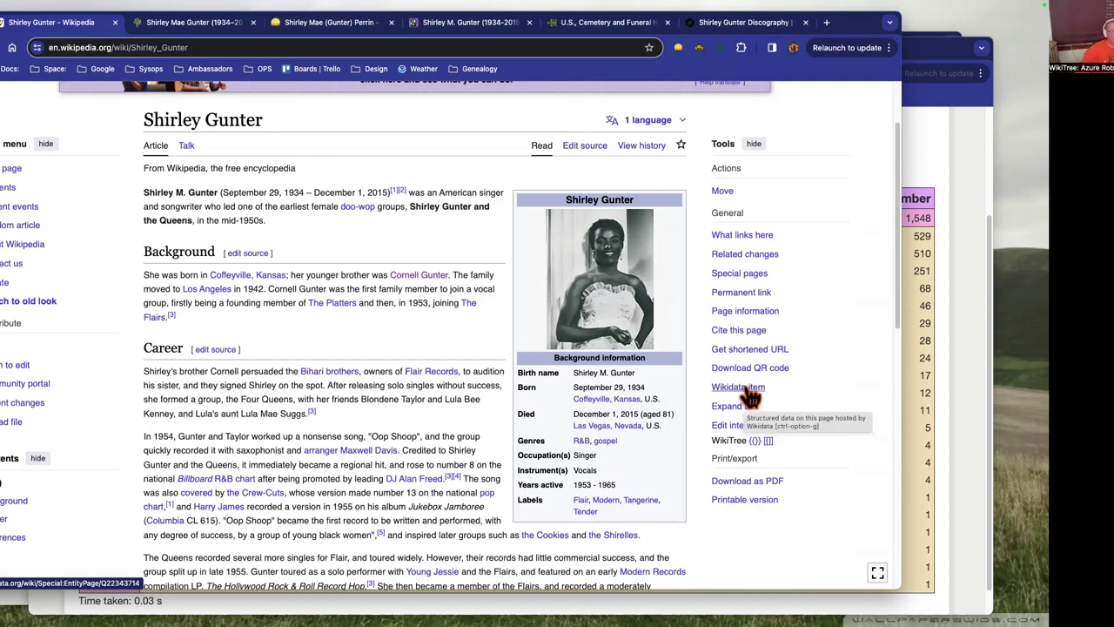
# Open the article's Wikidata item and start a new statement using the WikiTree person ID property
pyautogui.click(748, 390)
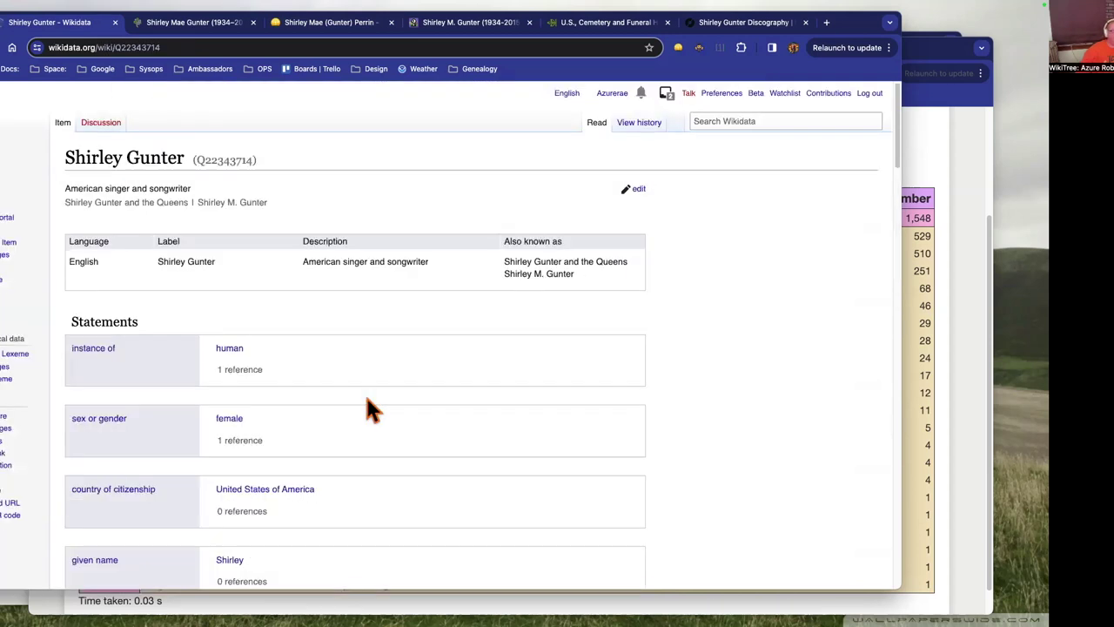
pyautogui.scroll(-20, 749, 374)
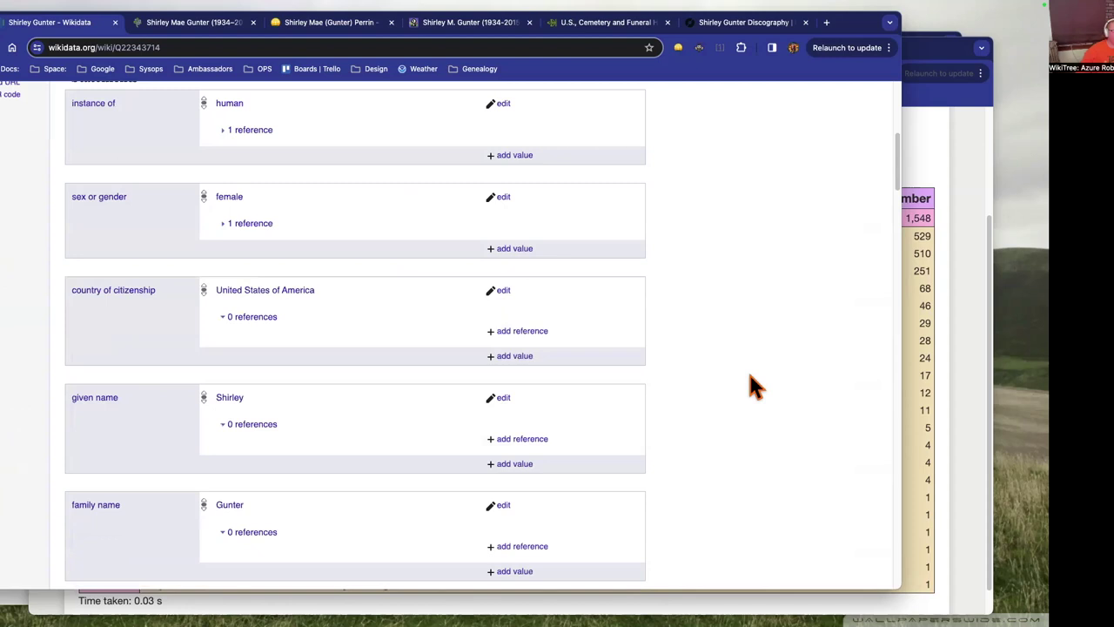
pyautogui.scroll(-15, 751, 379)
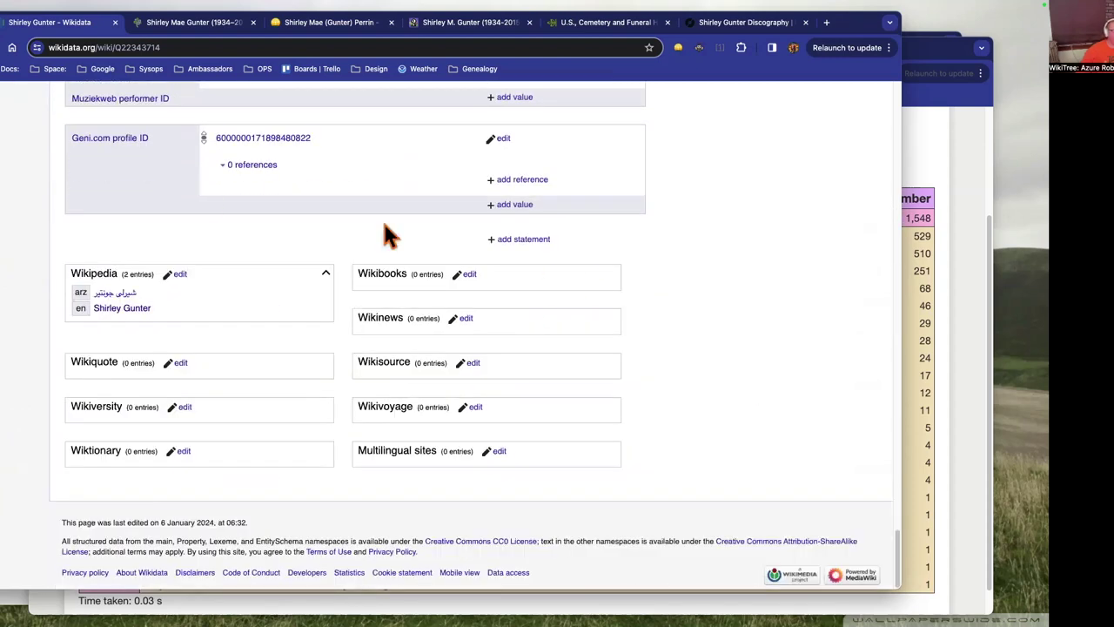
pyautogui.scroll(1, 529, 272)
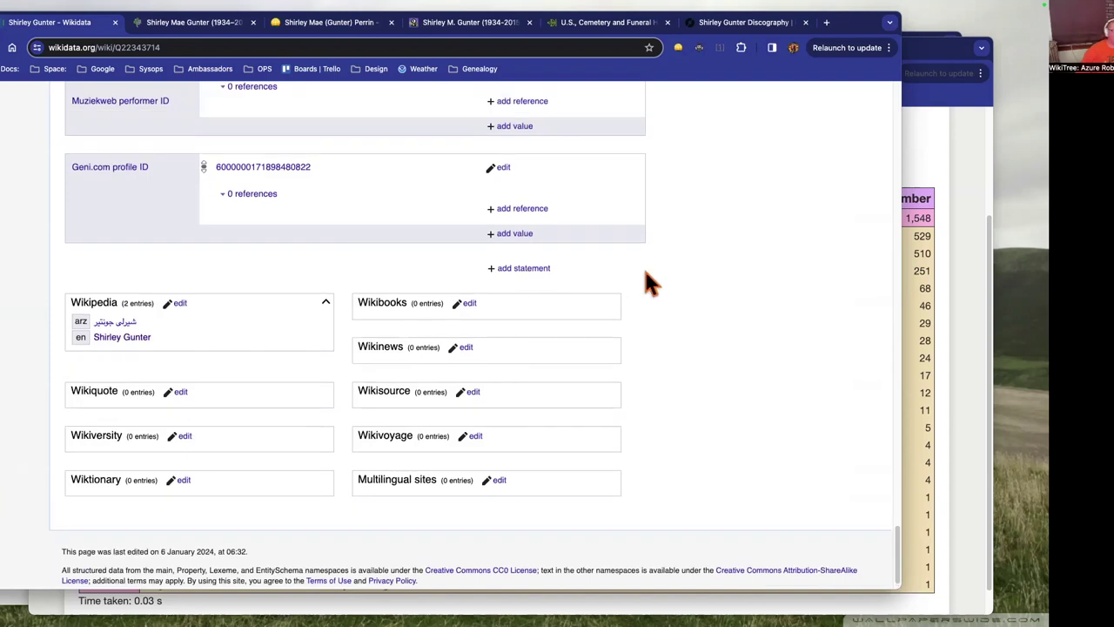
pyautogui.scroll(4, 678, 281)
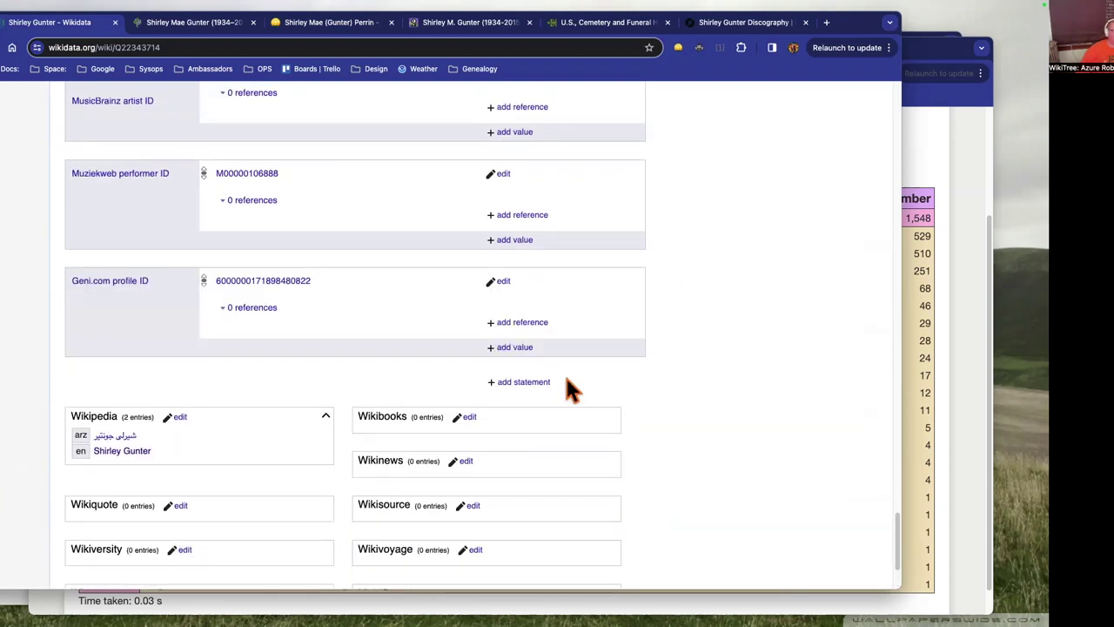
pyautogui.click(510, 383)
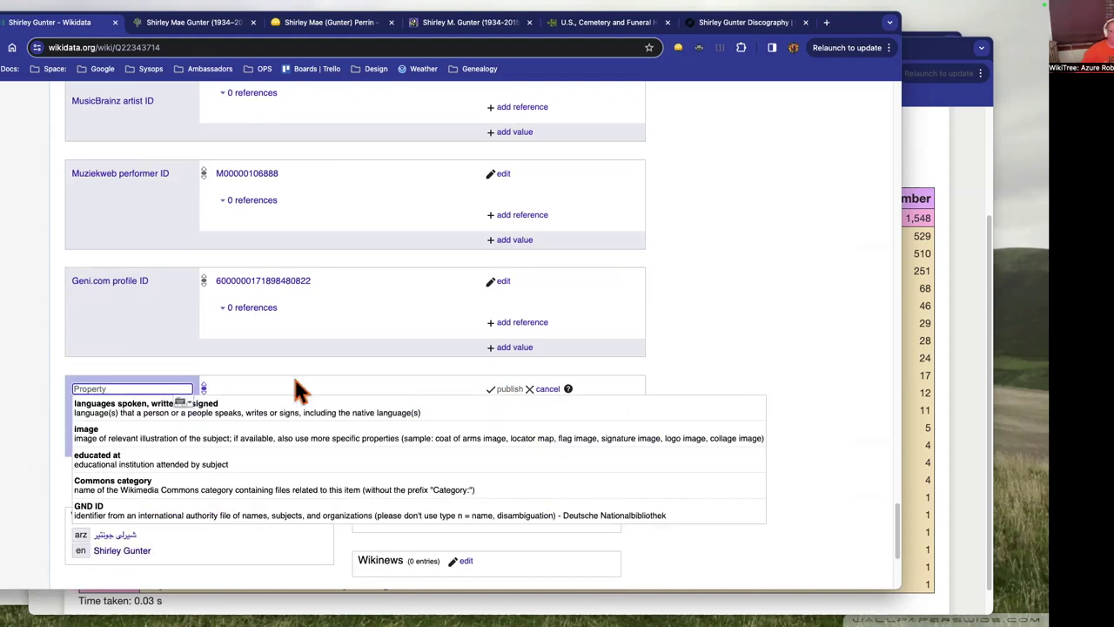
pyautogui.write('wikitree')
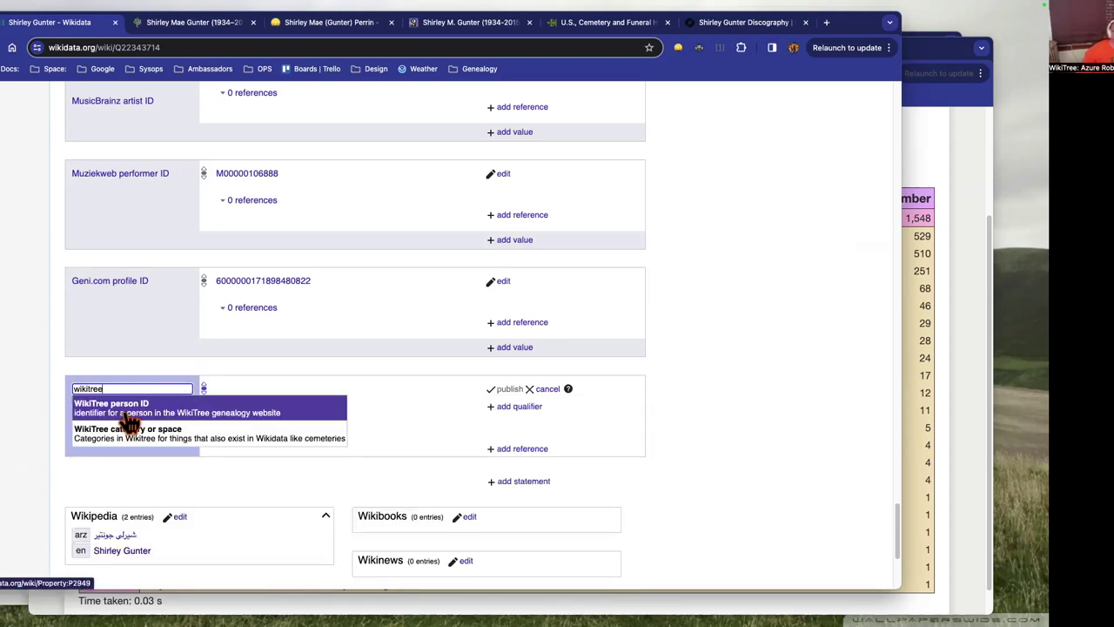
pyautogui.click(126, 414)
# Enter Gunter-3290 as the WikiTree person ID, publish the statement, and return to the Shirley Gunter Wikipedia article
pyautogui.write('Gunter-3290')
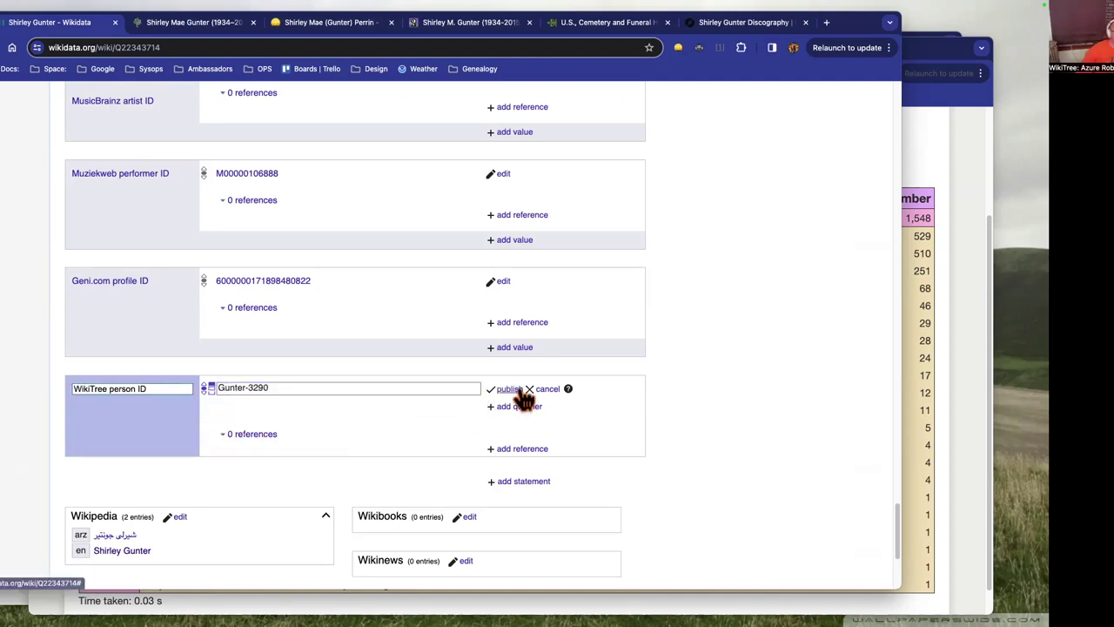
pyautogui.click(394, 385)
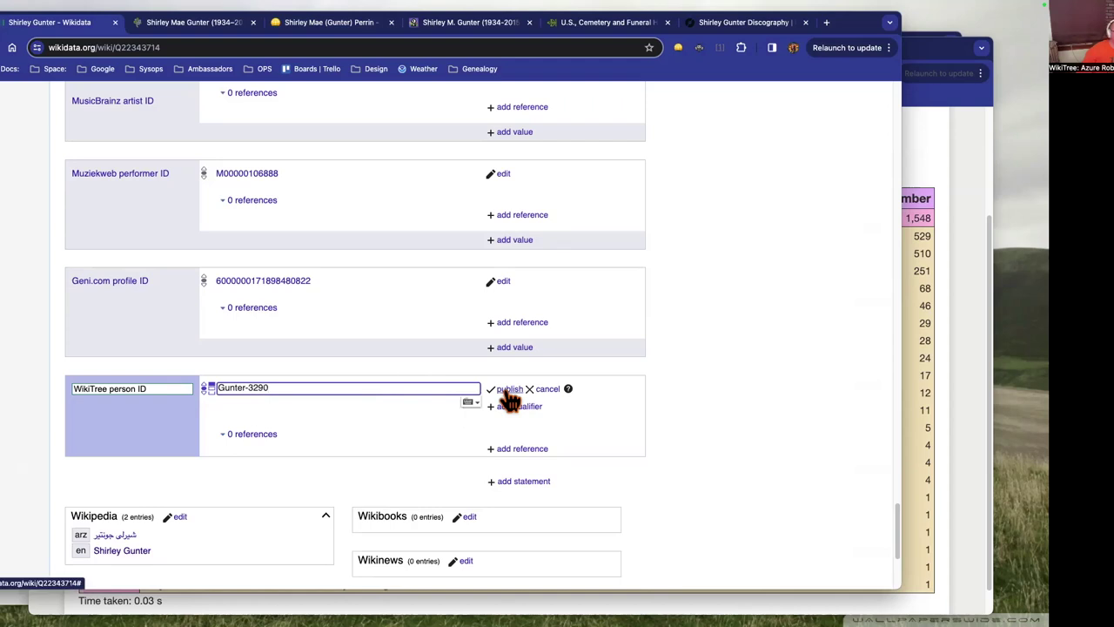
pyautogui.click(509, 390)
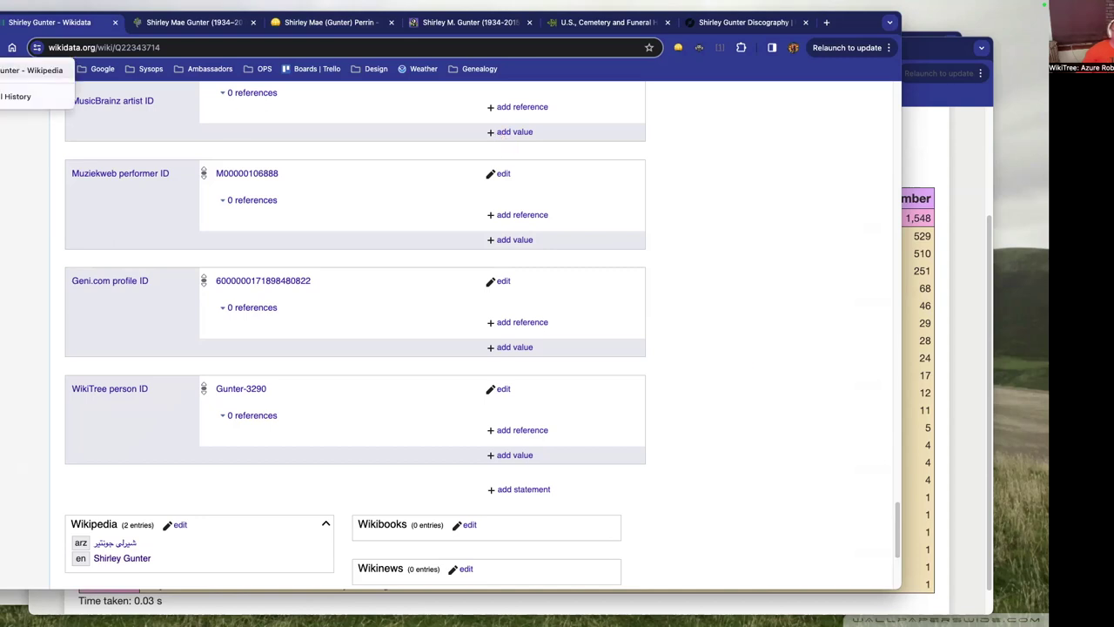
pyautogui.click(32, 70)
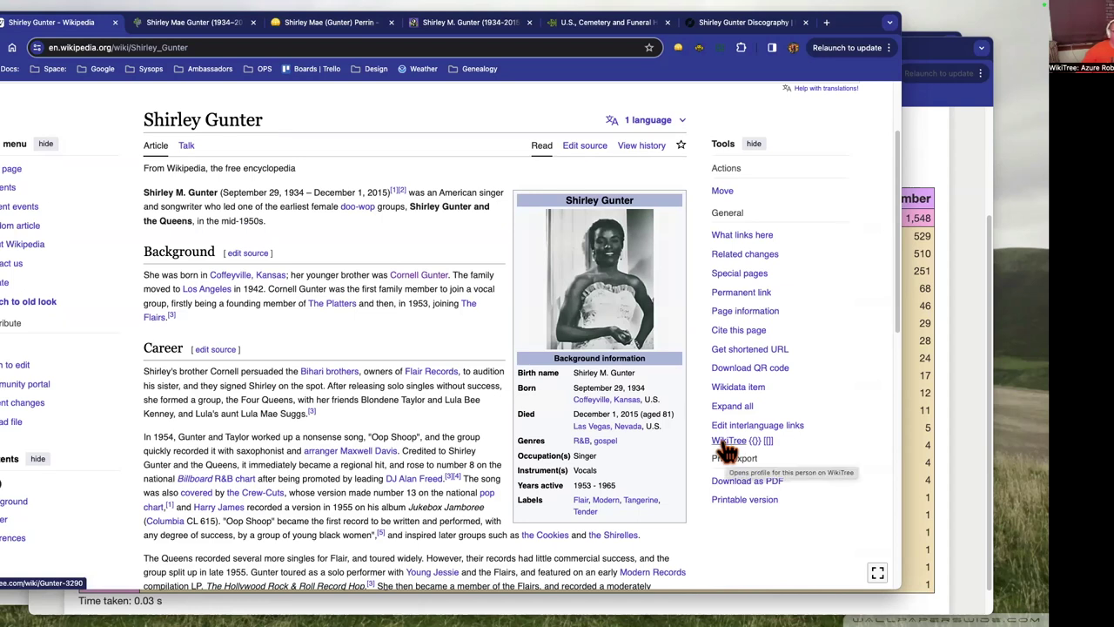
pyautogui.click(178, 23)
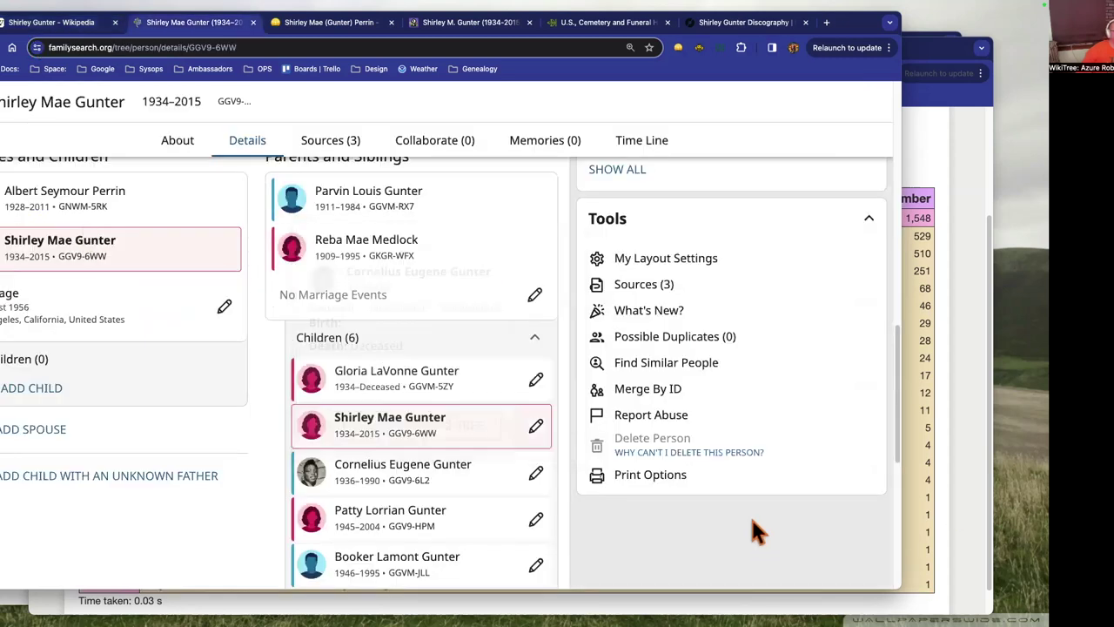
pyautogui.scroll(3, 754, 515)
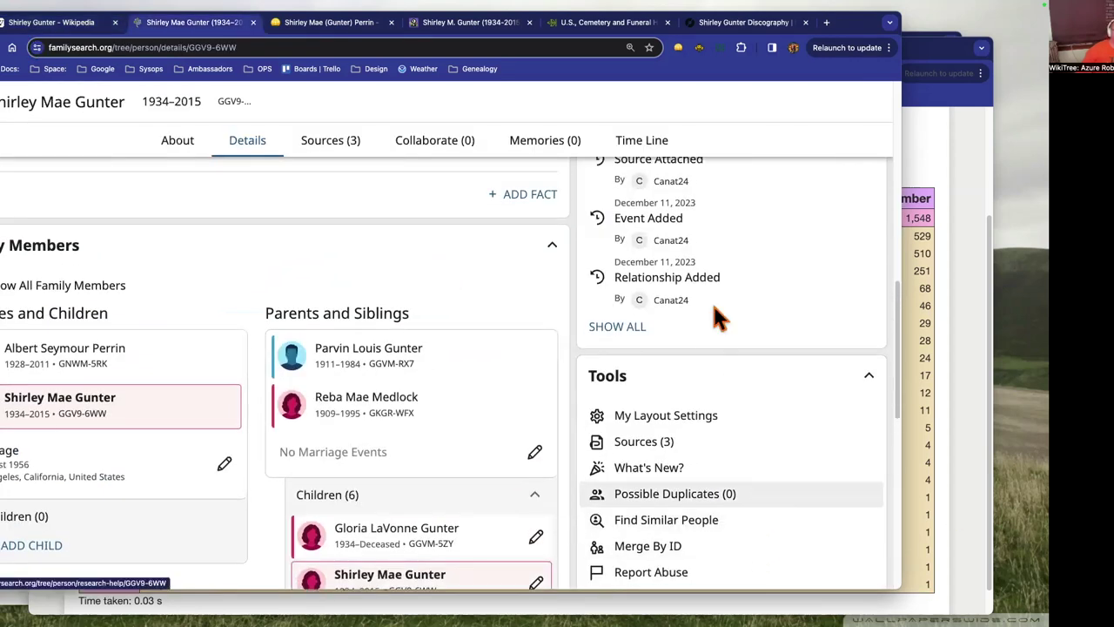
pyautogui.scroll(3, 706, 317)
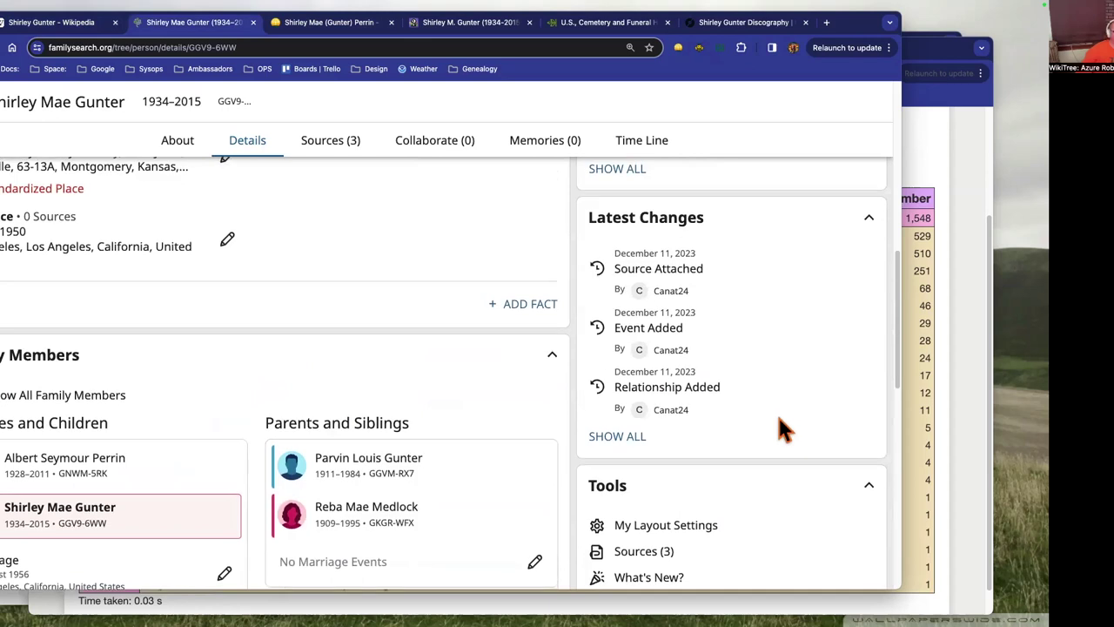
pyautogui.scroll(2, 777, 427)
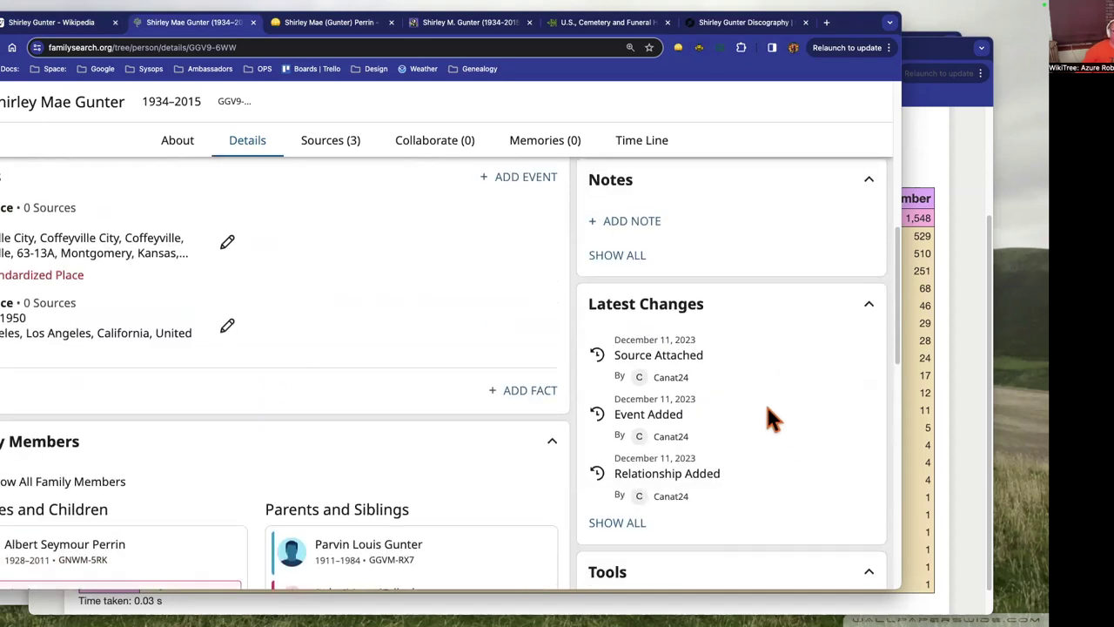
pyautogui.scroll(3, 661, 399)
pyautogui.scroll(2, 654, 396)
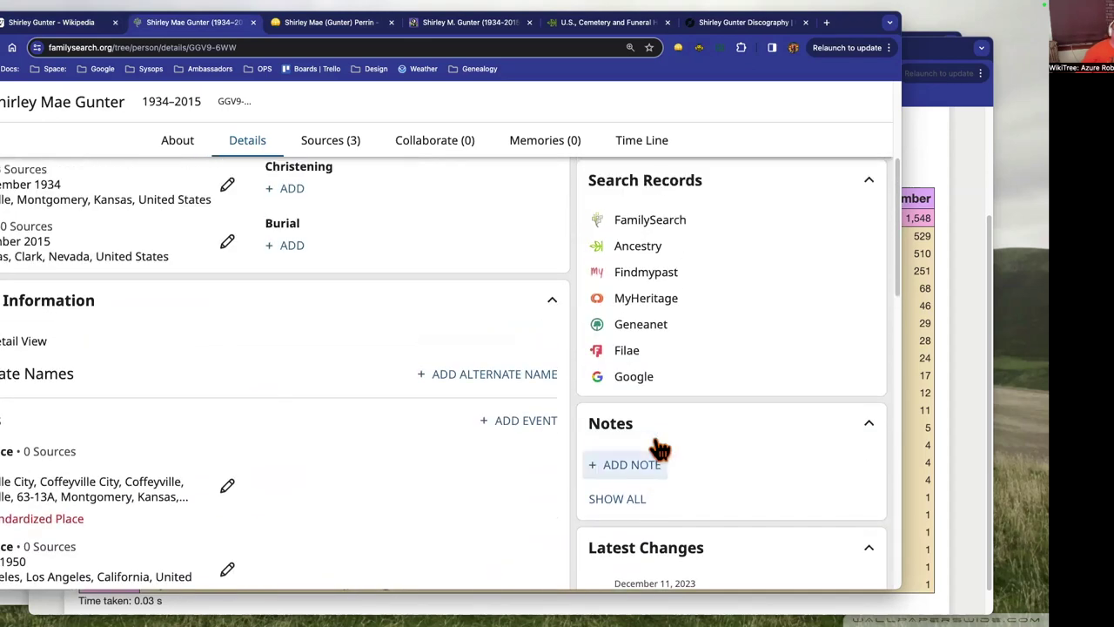
pyautogui.scroll(2, 663, 515)
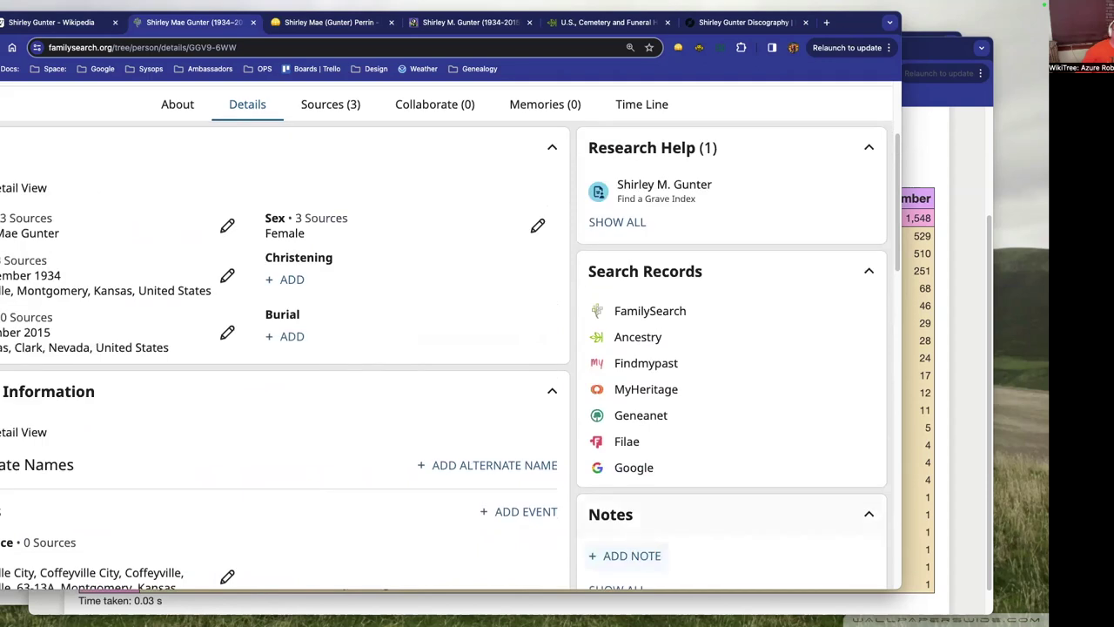
pyautogui.click(625, 557)
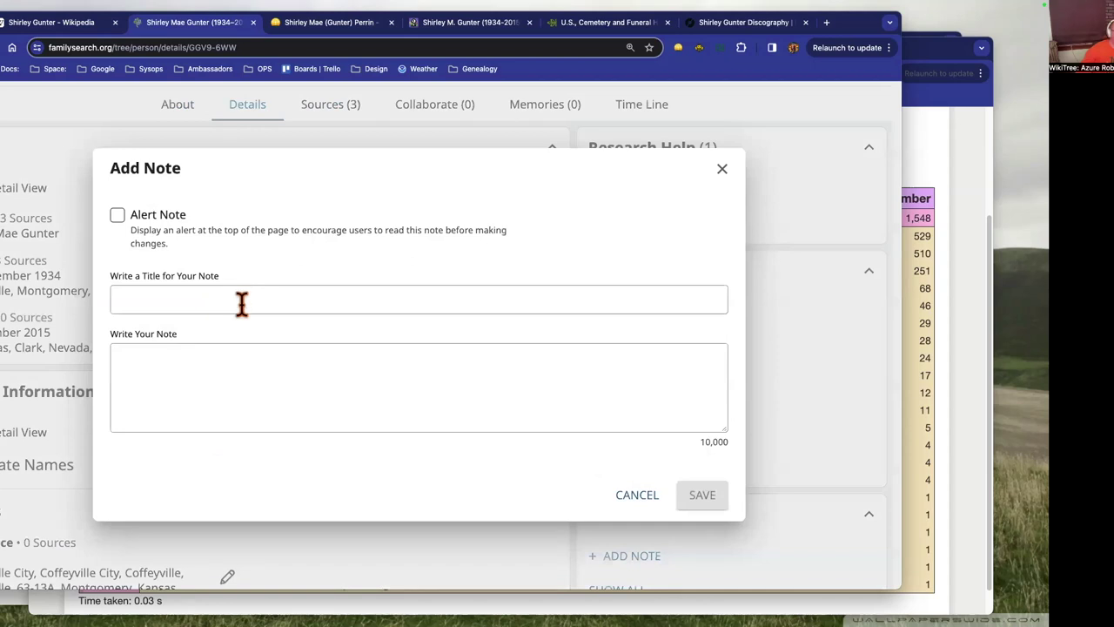
# Title the note "Gunter-3290 on WikiTree", enter the text "WikiTree profile contains additional sources and information", and save it
pyautogui.click(241, 303)
pyautogui.write('Gunter-3290')
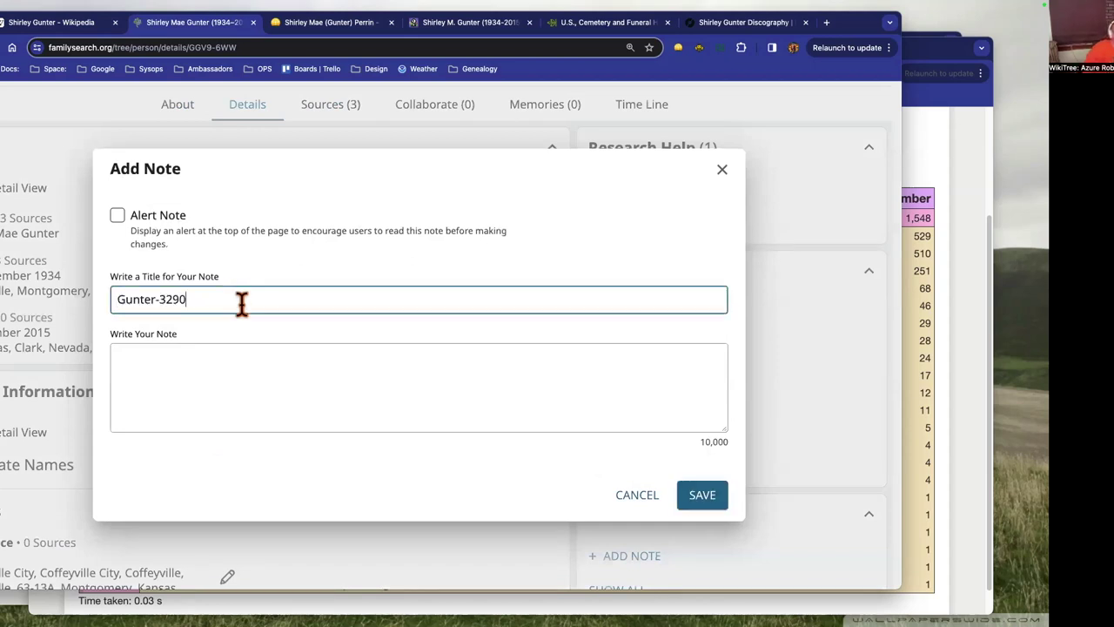
pyautogui.write('on WikiTree')
pyautogui.press('Tab')
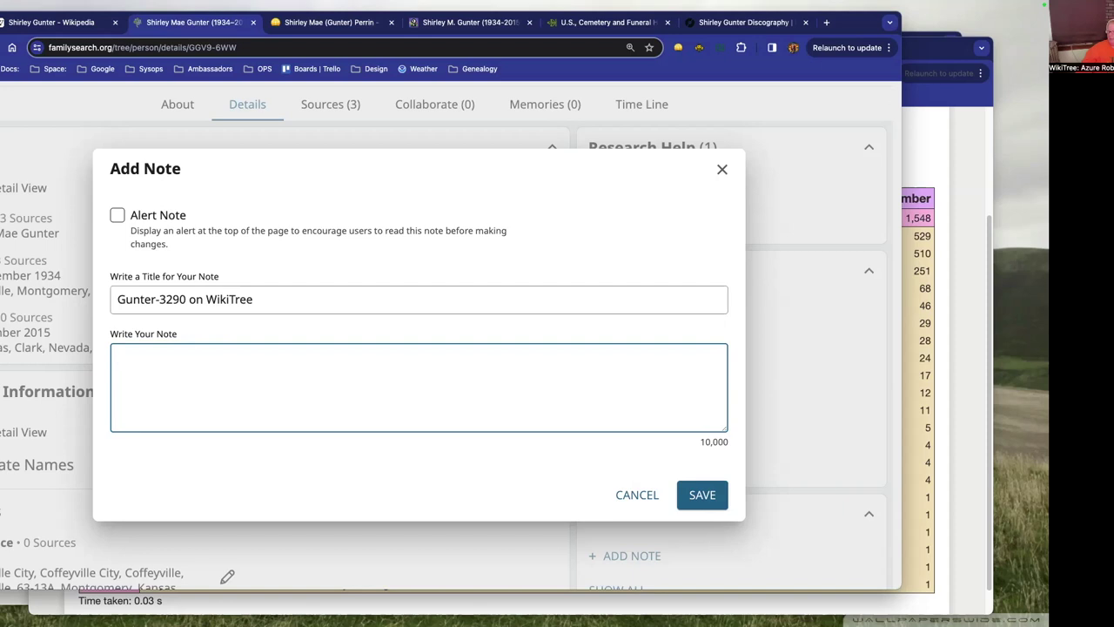
pyautogui.press('super+Tab')
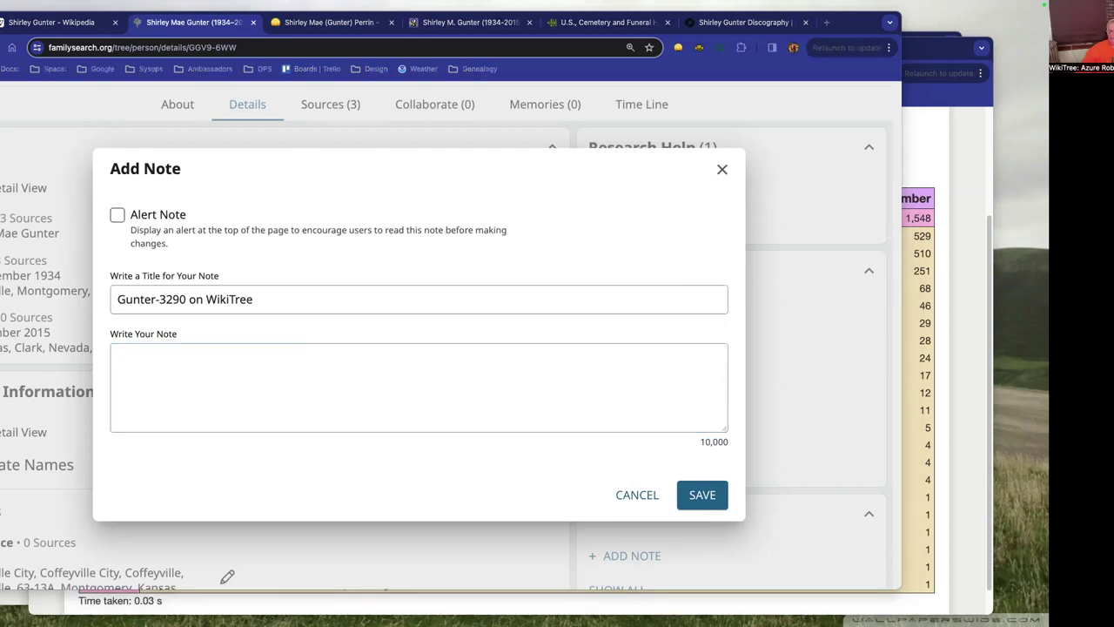
pyautogui.click(604, 368)
pyautogui.write('WikiTree profile contains additional sources and information')
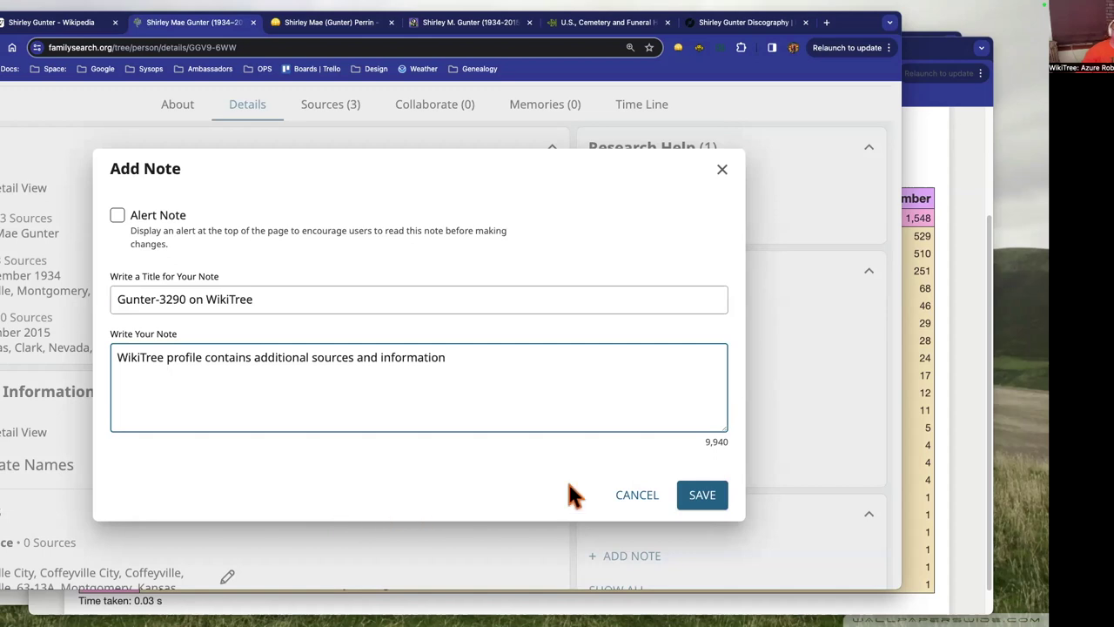
pyautogui.click(705, 496)
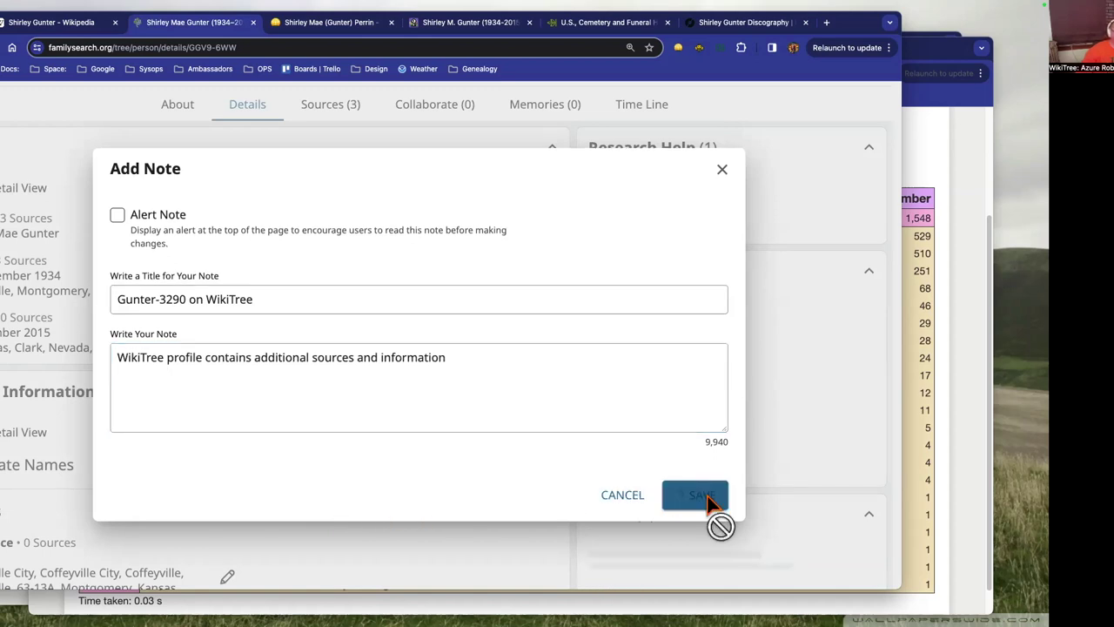
# Review the saved WikiTree note on the FamilySearch details page and in the profile's Collaborate section
pyautogui.scroll(-2, 775, 435)
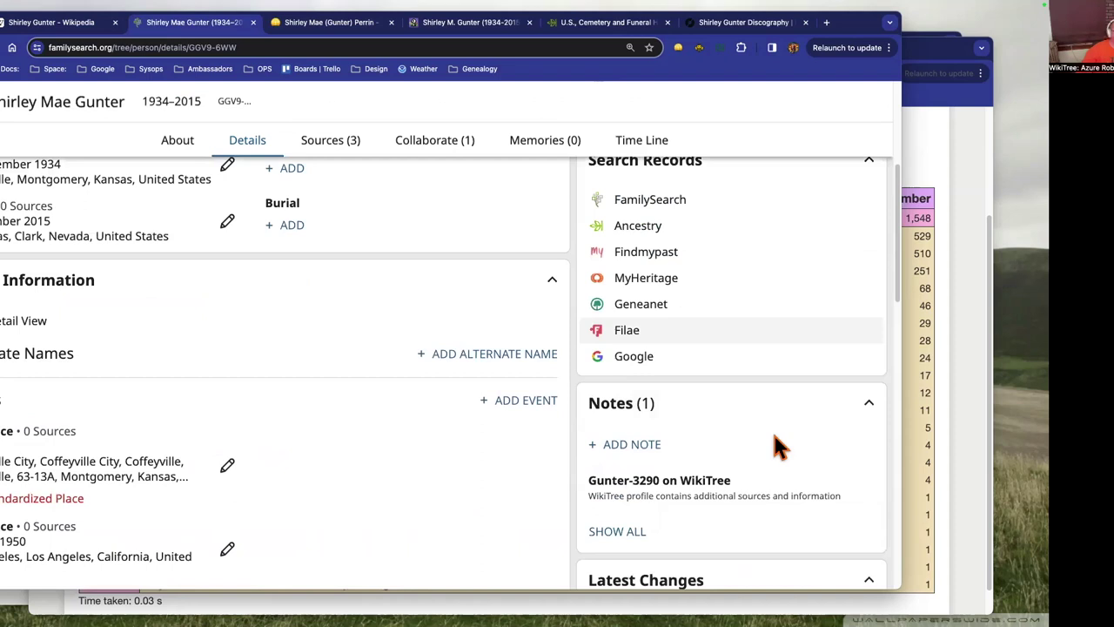
pyautogui.scroll(-1, 714, 466)
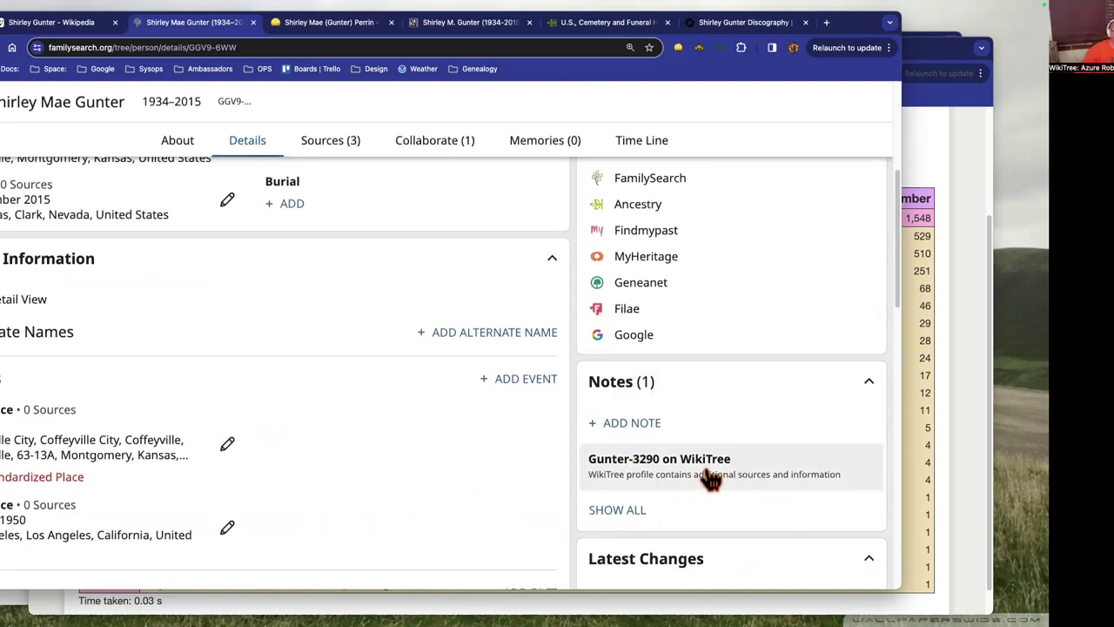
pyautogui.scroll(1, 396, 248)
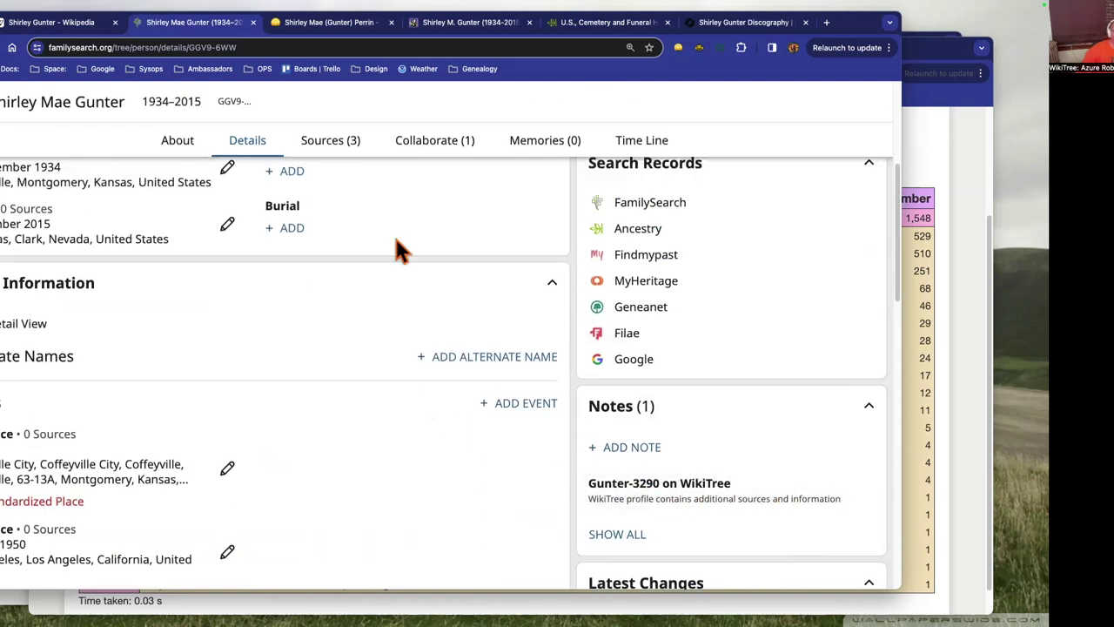
pyautogui.click(435, 150)
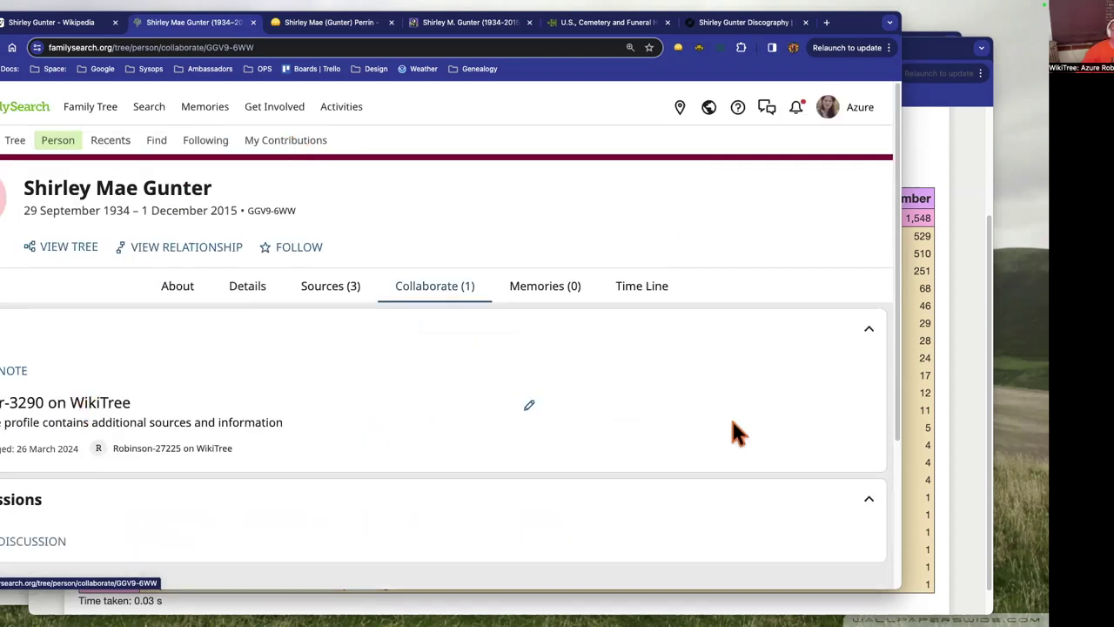
# Switch to the Shirley M. Gunter memorial on Find a Grave and pick the WikiTree Love flower from My Scrapbook to leave on it
pyautogui.click(431, 26)
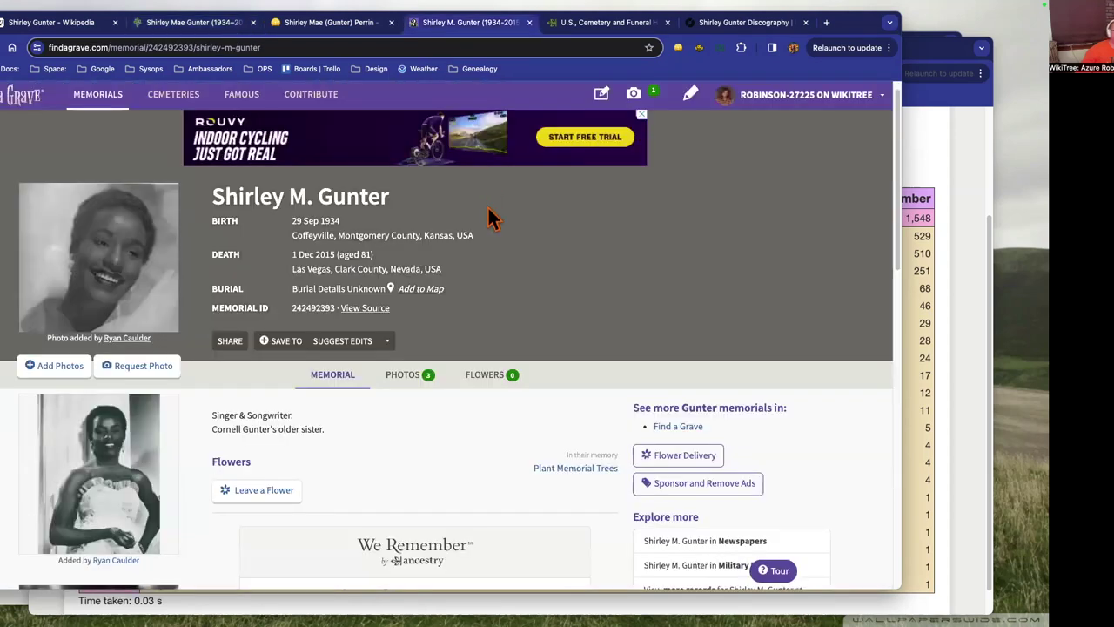
pyautogui.click(267, 491)
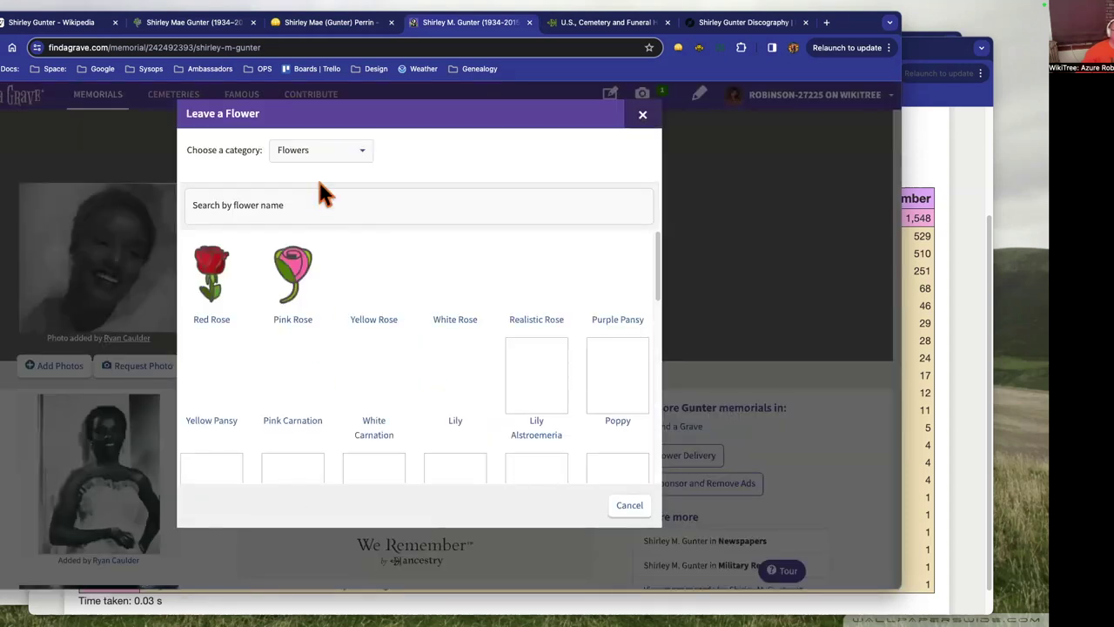
pyautogui.click(348, 153)
pyautogui.click(343, 137)
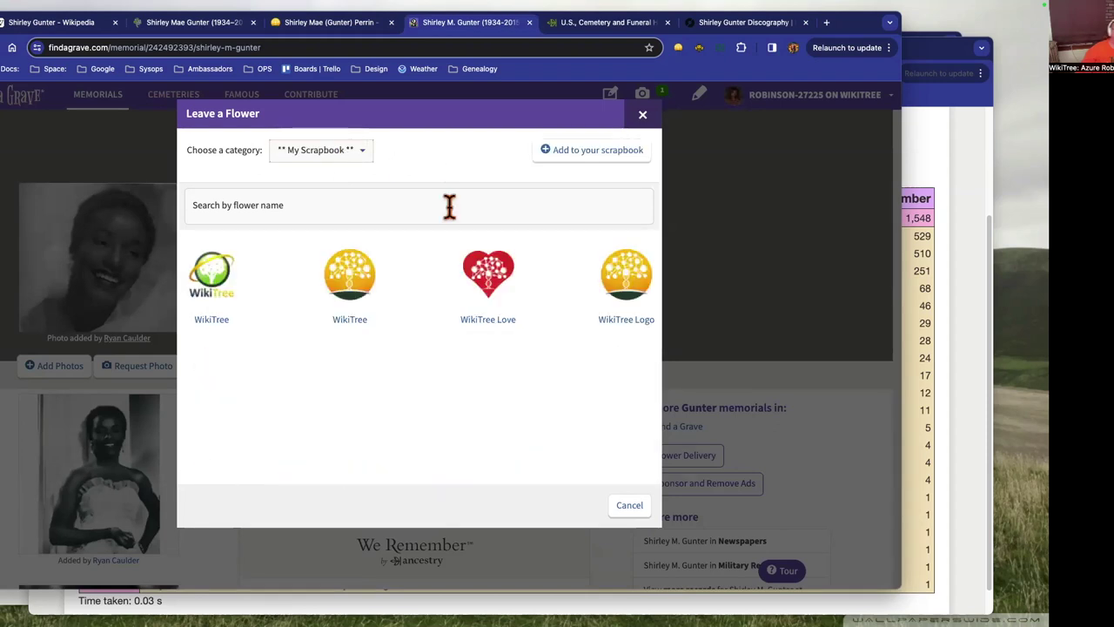
pyautogui.click(474, 269)
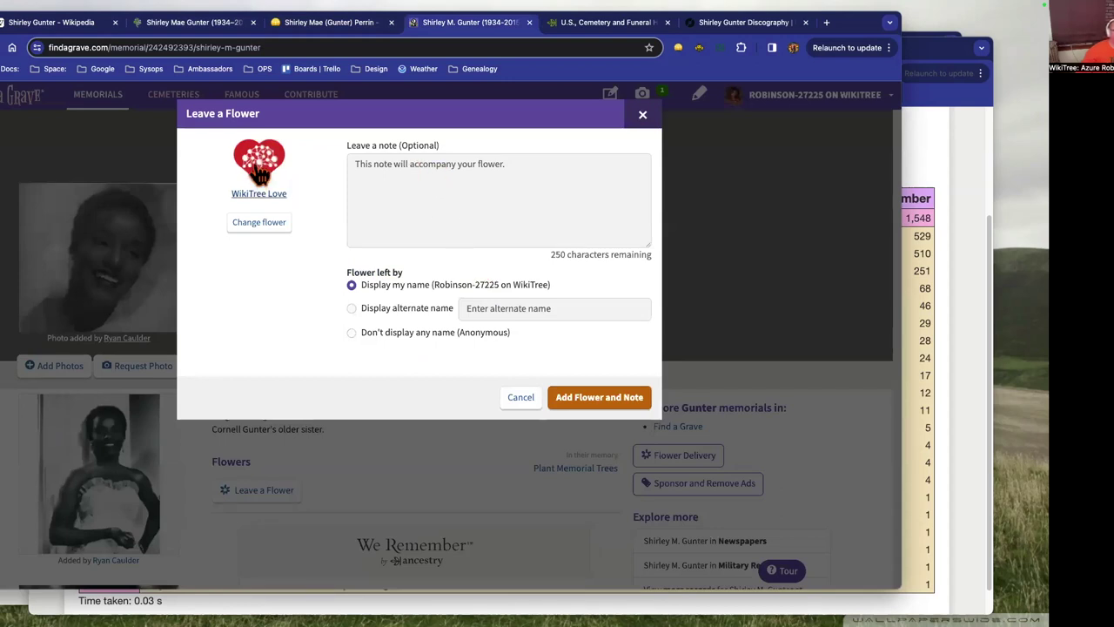
pyautogui.click(434, 173)
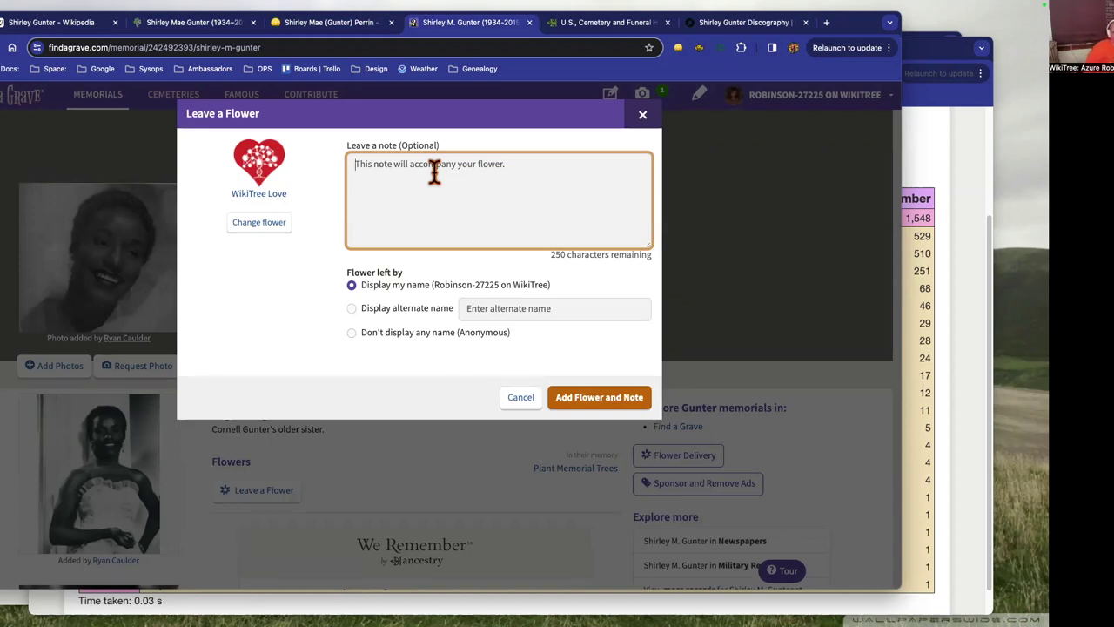
pyautogui.write('WikiTree profile contains additional sources and information')
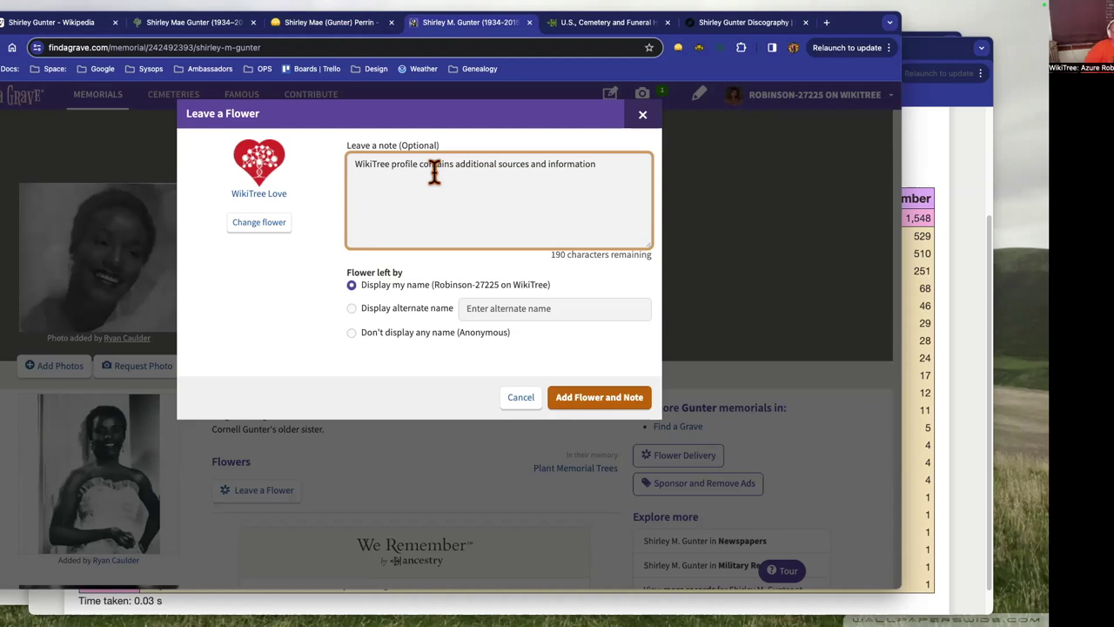
pyautogui.press('super+z')
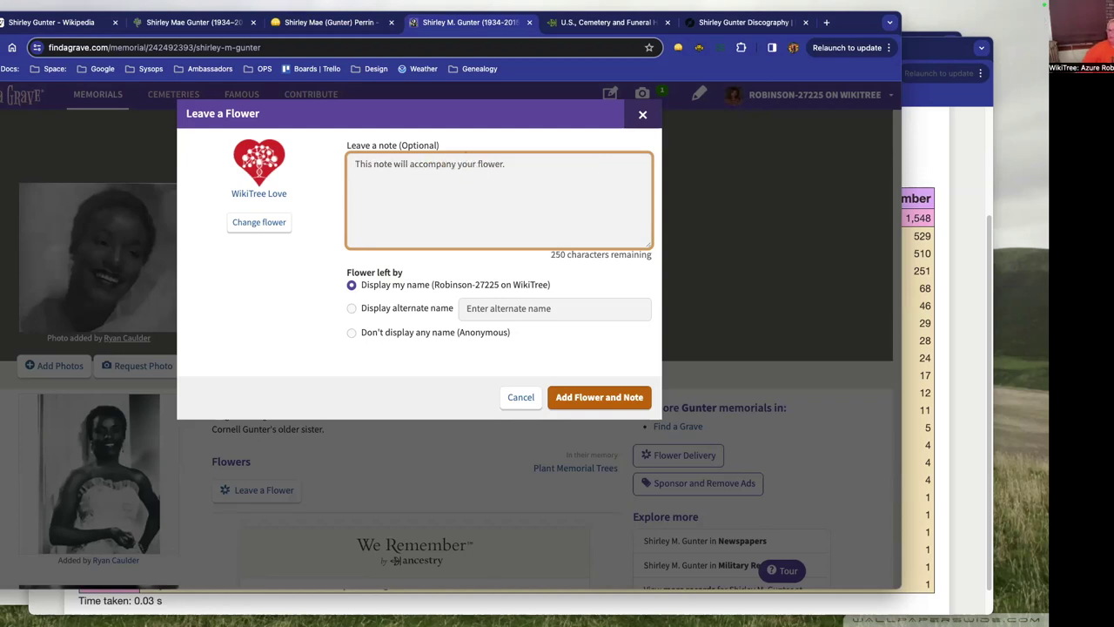
# Write "Gunter-3290 on WikiTree" as the flower's note, add the flower and note to the memorial, and view the posted entry
pyautogui.write('Gunter-3290')
pyautogui.write('on ')
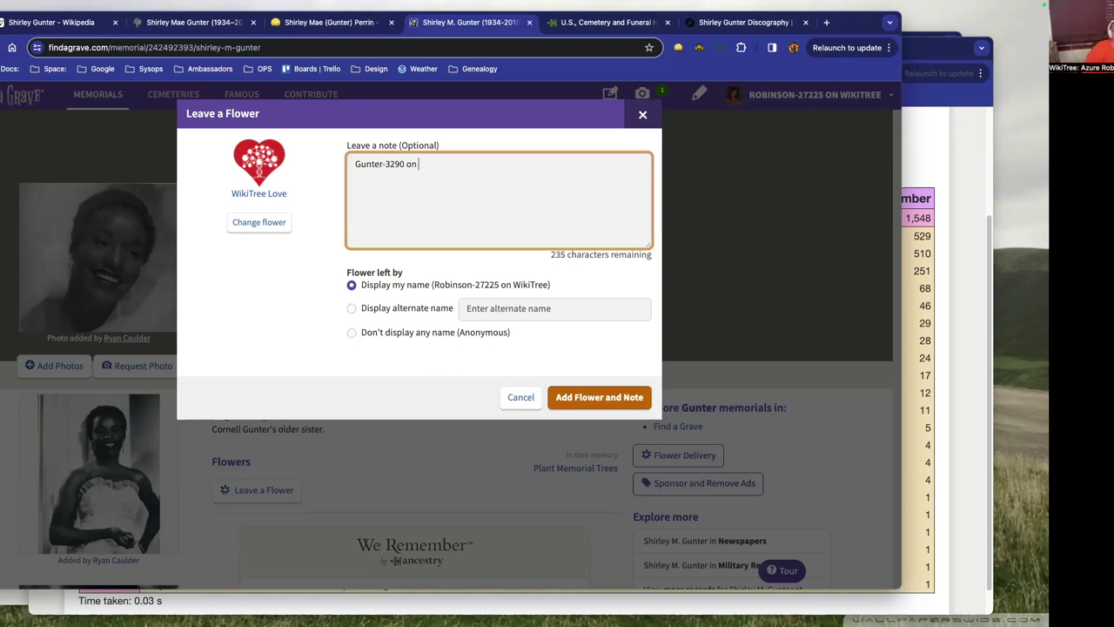
pyautogui.write('Wikij')
pyautogui.press('BackSpace')
pyautogui.press('BackSpace')
pyautogui.press('BackSpace')
pyautogui.write('kji')
pyautogui.press('BackSpace')
pyautogui.press('BackSpace')
pyautogui.write('iTree')
pyautogui.click(591, 399)
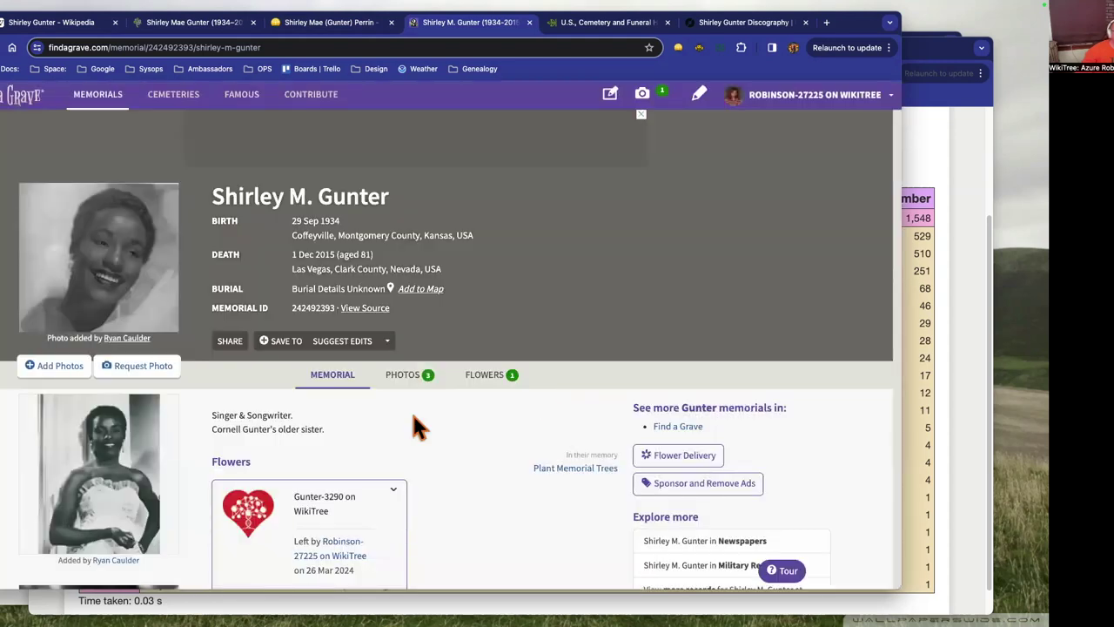
pyautogui.scroll(-2, 485, 468)
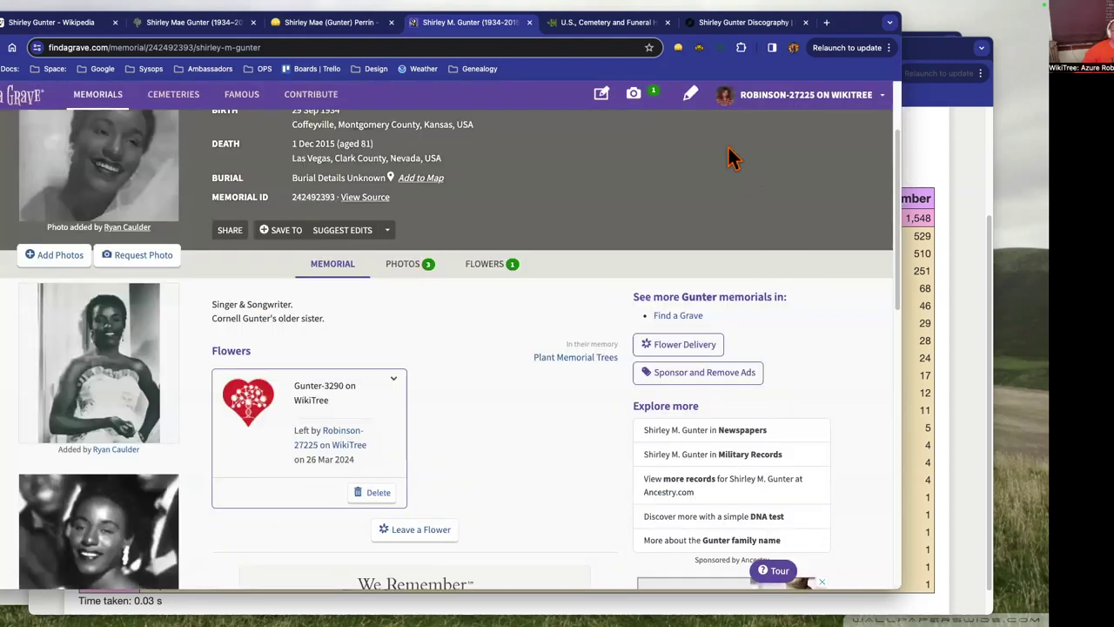
pyautogui.click(609, 23)
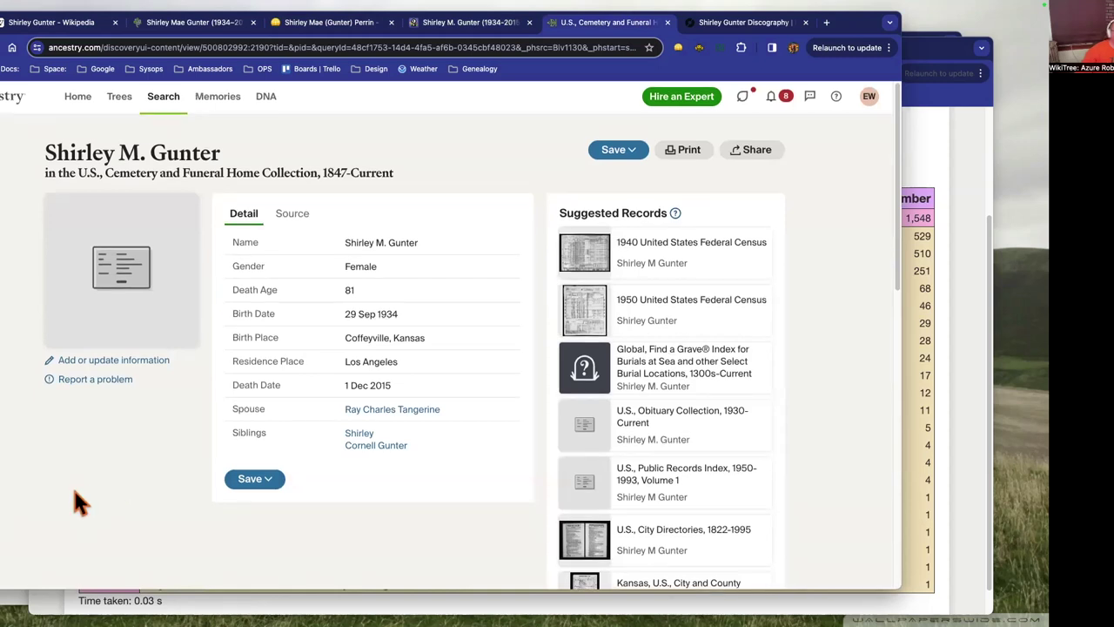
pyautogui.scroll(-5, 75, 493)
pyautogui.scroll(-3, 353, 488)
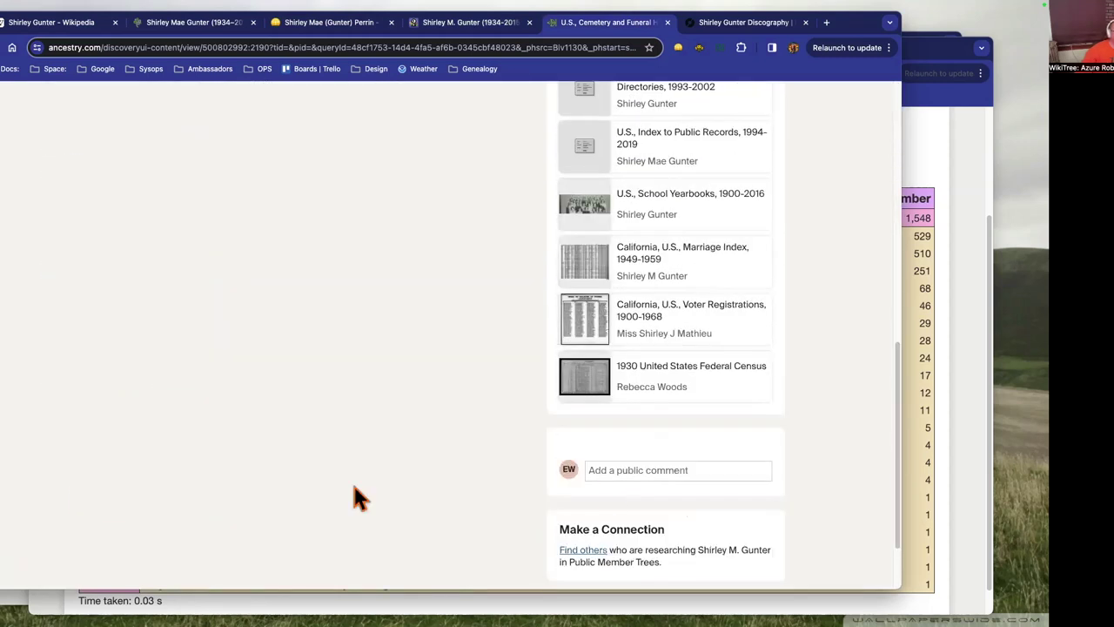
pyautogui.click(630, 470)
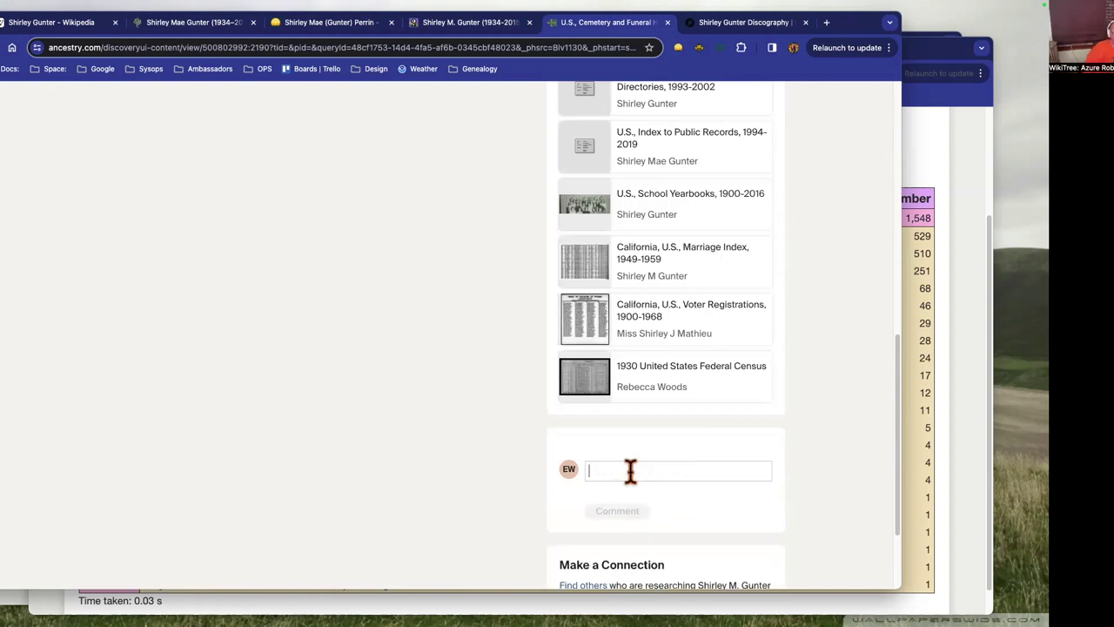
pyautogui.write('Gunter-3290')
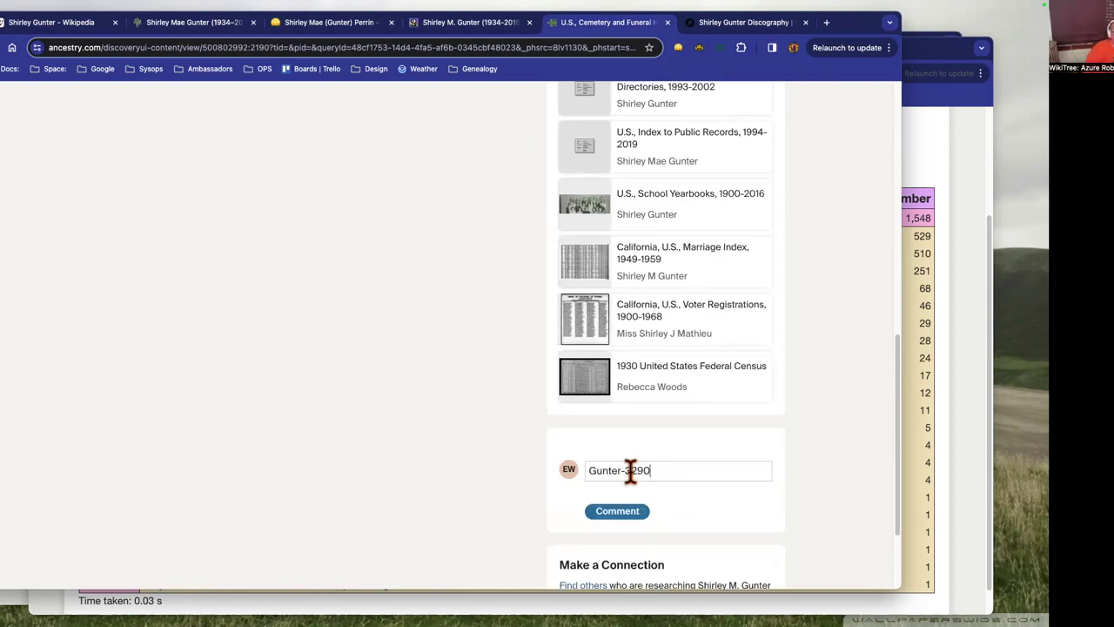
pyautogui.write('on WikiTree')
pyautogui.write('WikiTree profile contains additional sources and information')
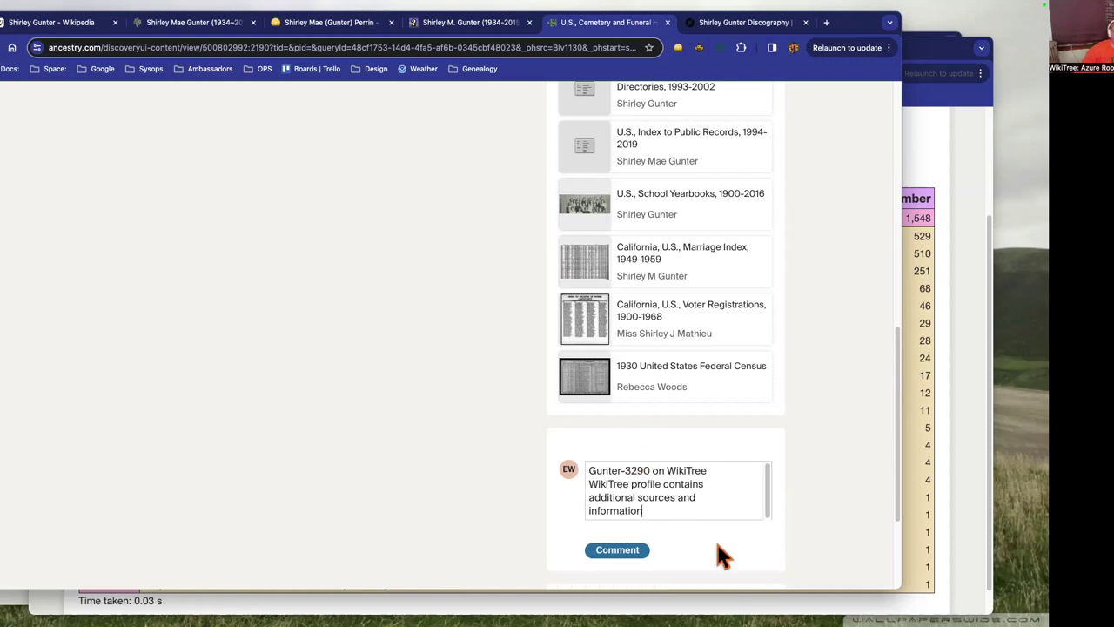
pyautogui.click(620, 554)
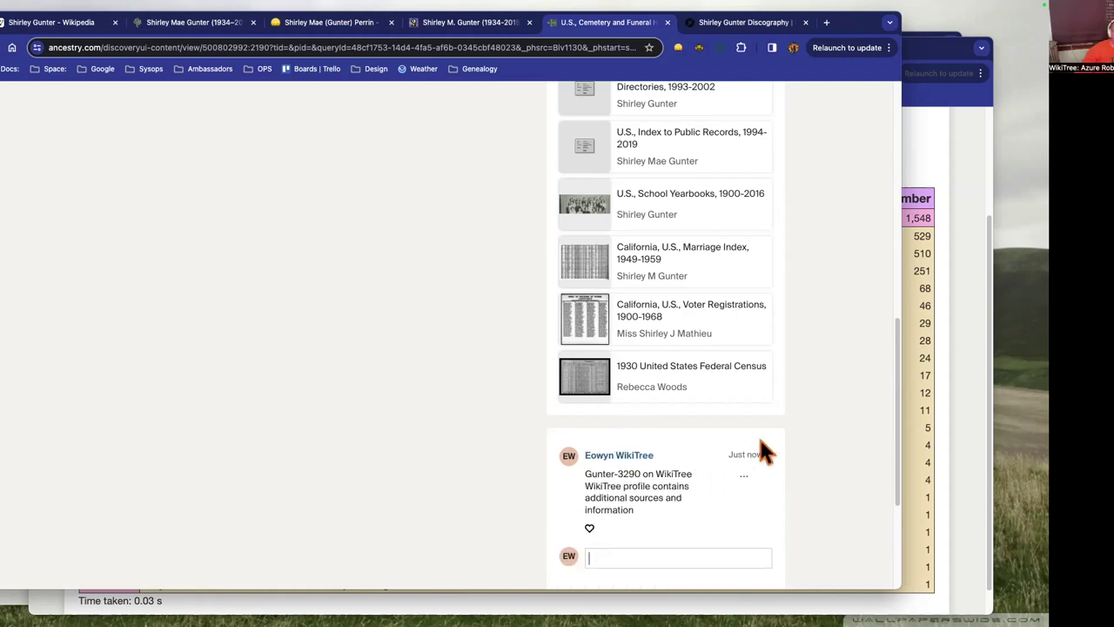
# Leave the Ancestry record and switch to Shirley Gunter's artist page on Discogs
pyautogui.scroll(5, 809, 424)
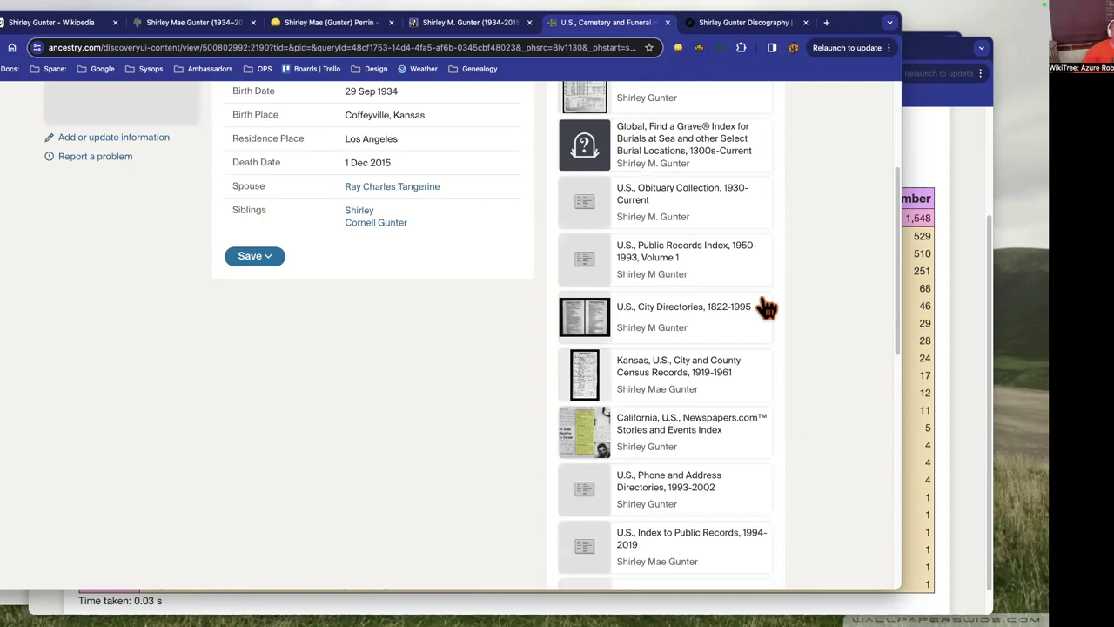
pyautogui.scroll(3, 783, 361)
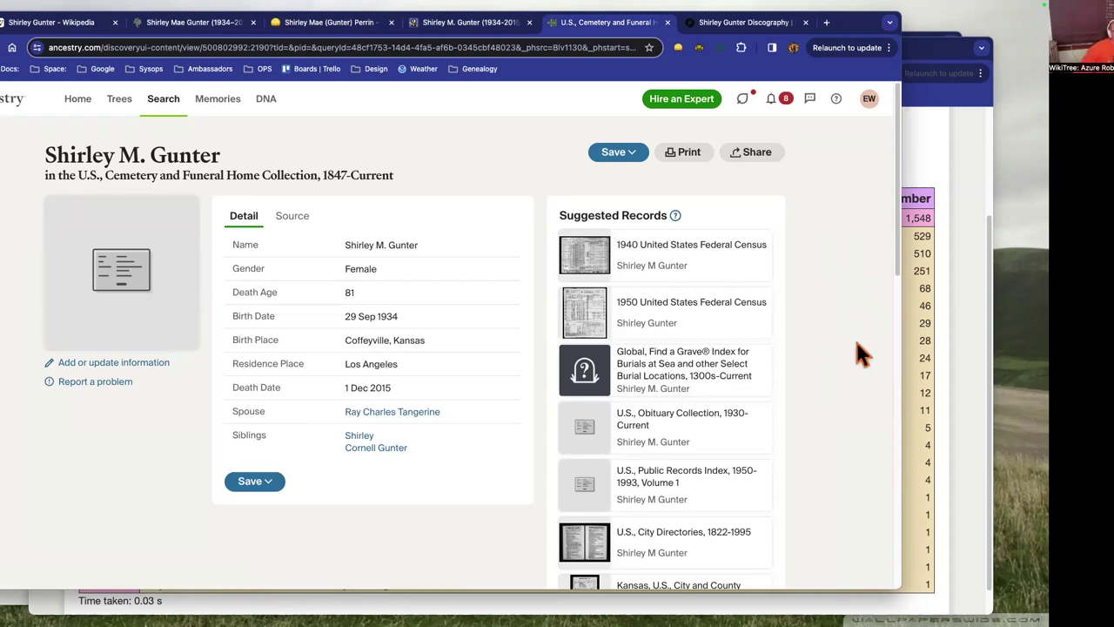
pyautogui.click(744, 22)
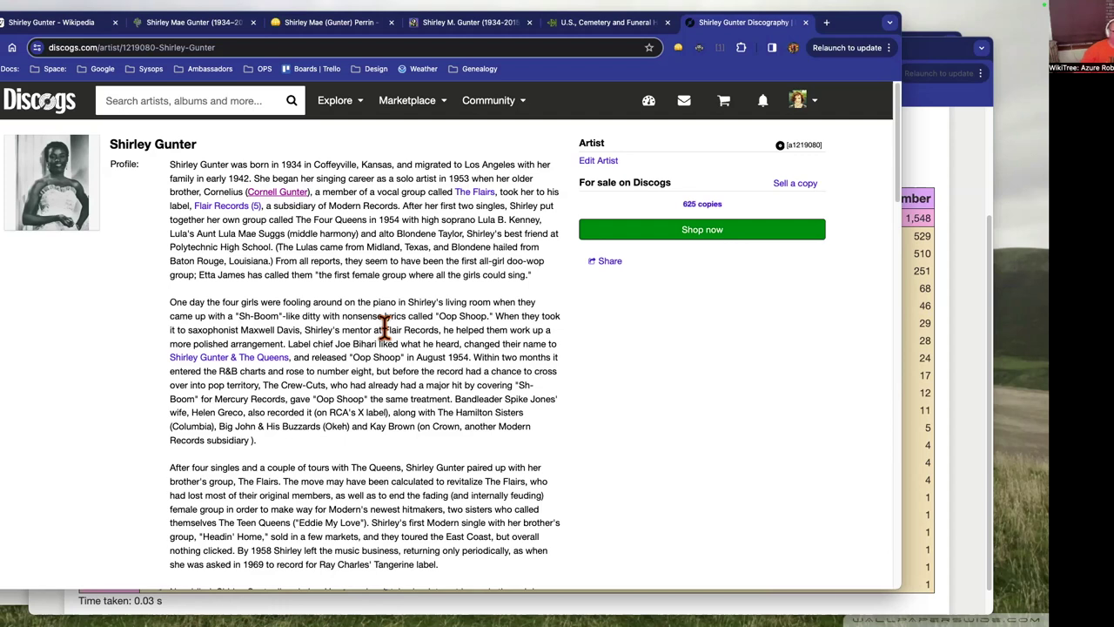
pyautogui.scroll(-3, 608, 452)
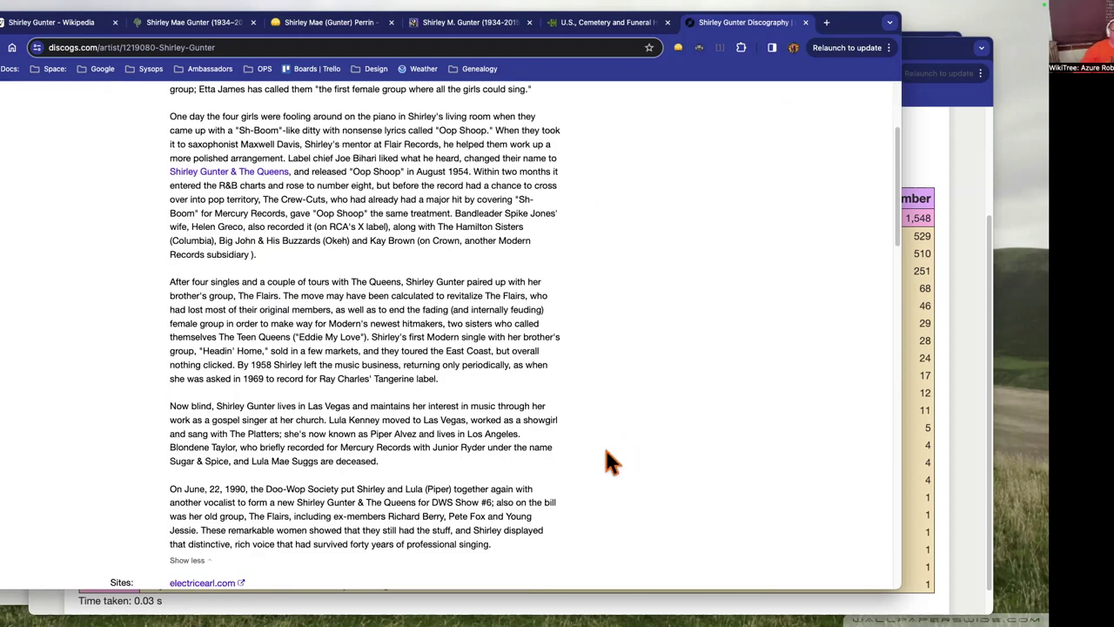
pyautogui.scroll(-1, 322, 460)
pyautogui.click(199, 479)
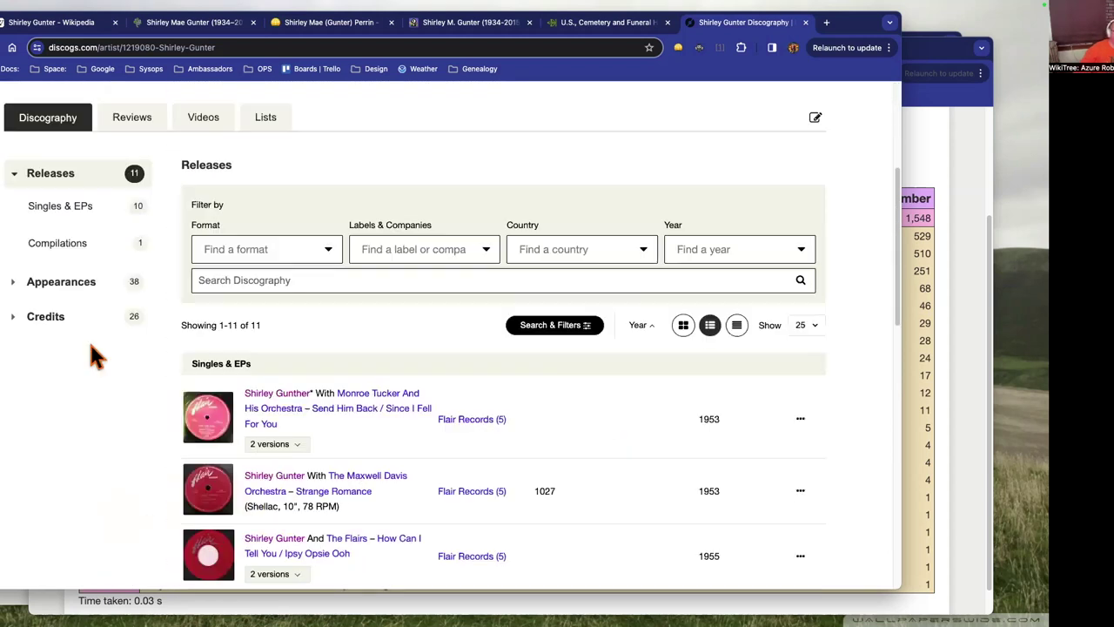
pyautogui.scroll(3, 200, 353)
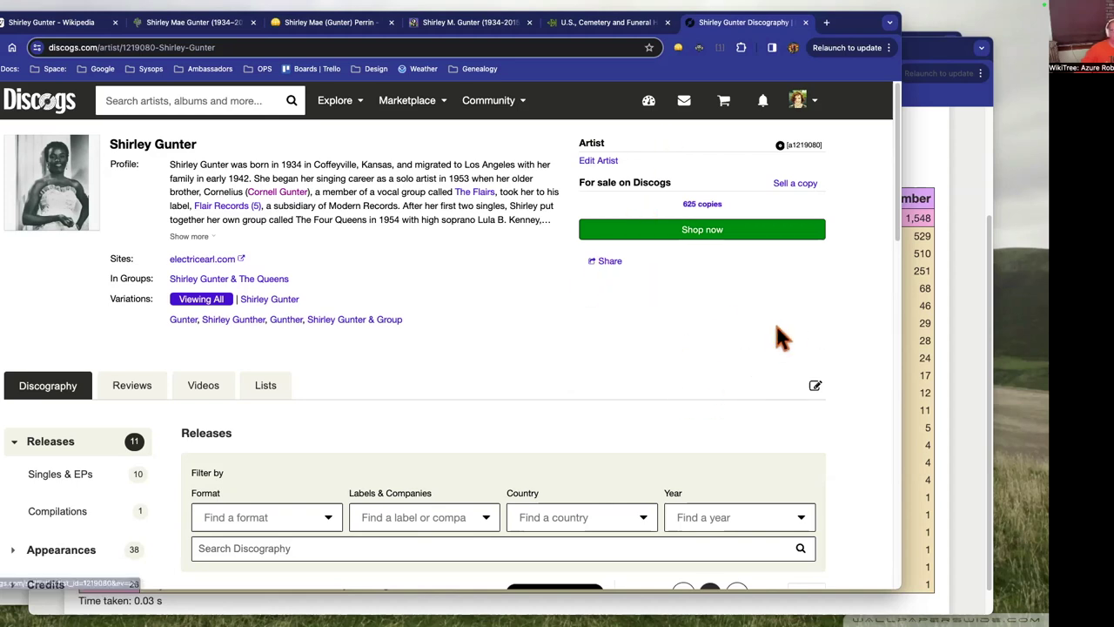
# Go back to Shirley Gunter's WikiTree profile and review the sources and external links it cites
pyautogui.click(335, 25)
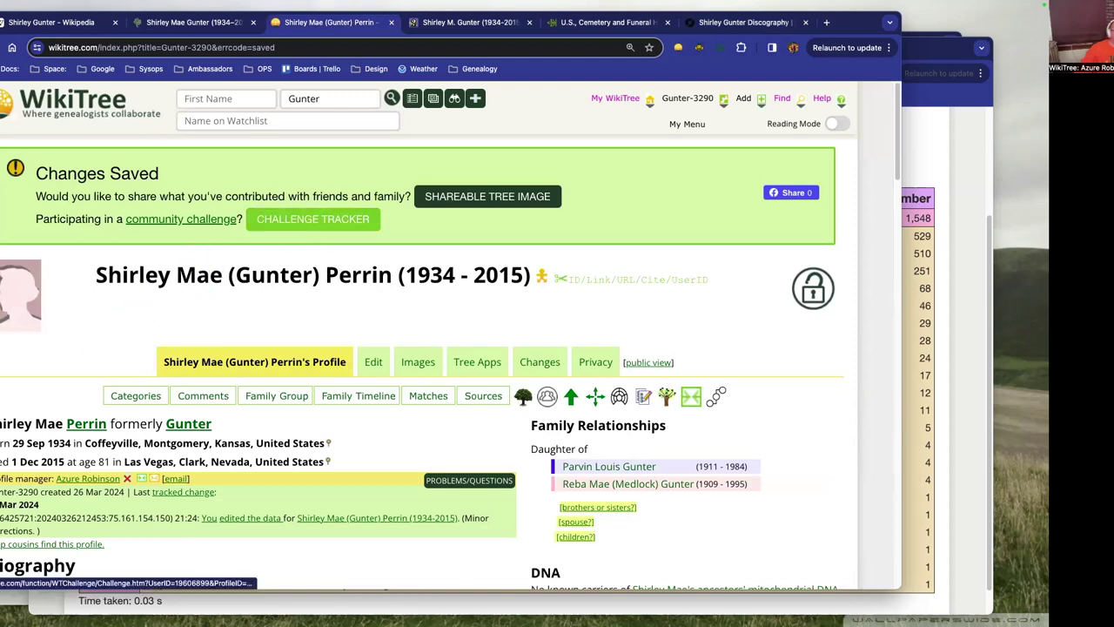
pyautogui.scroll(-5, 314, 219)
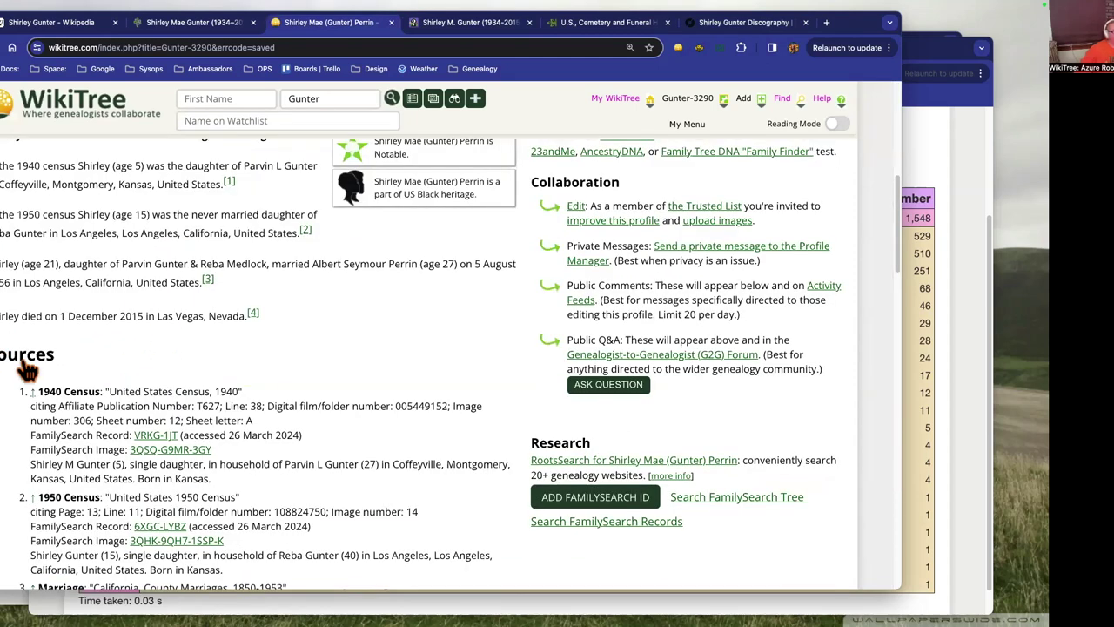
pyautogui.scroll(-10, 149, 319)
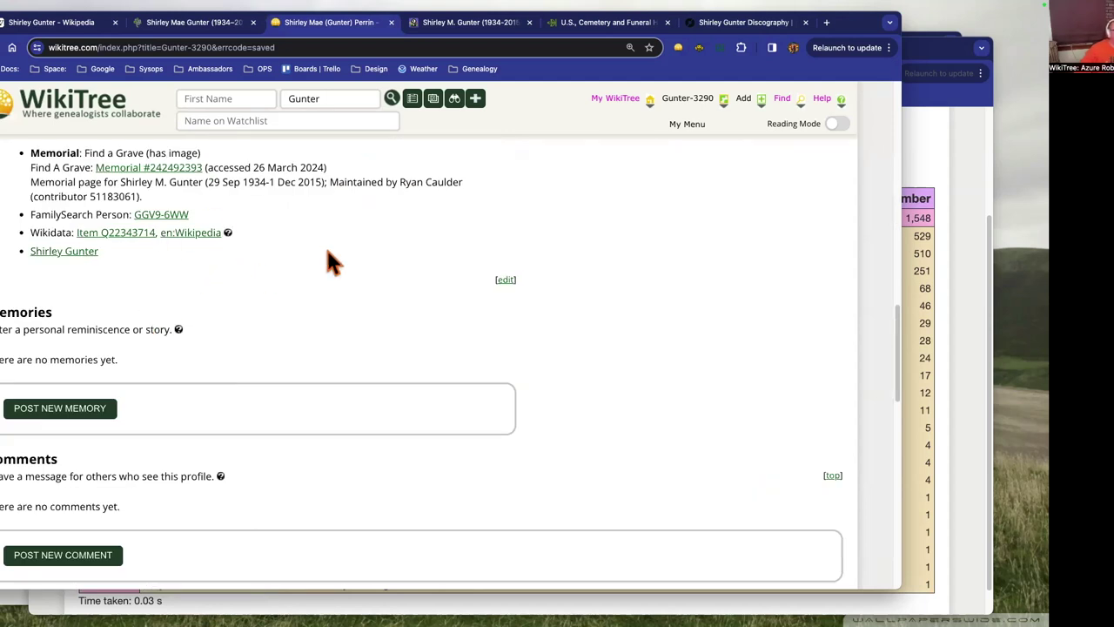
pyautogui.scroll(10, 326, 250)
pyautogui.scroll(4, 329, 235)
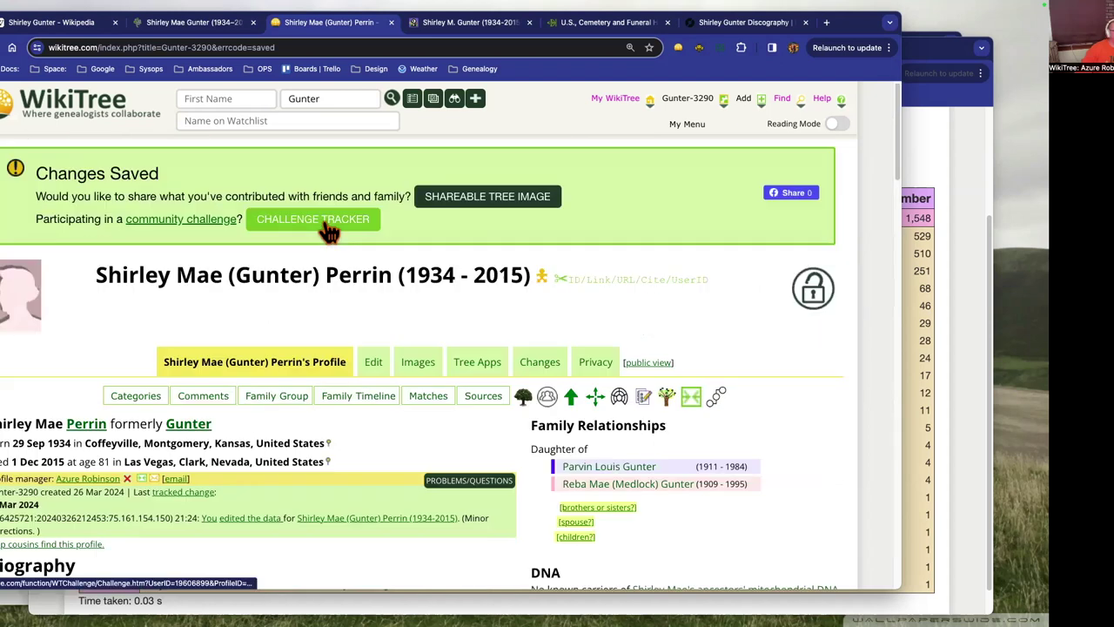
# Record a Link Builders Challenge action for the profile in the Challenges Tracker, with the comment "Wikidata FamilySearch FindAGrave Ancestry"
pyautogui.click(329, 228)
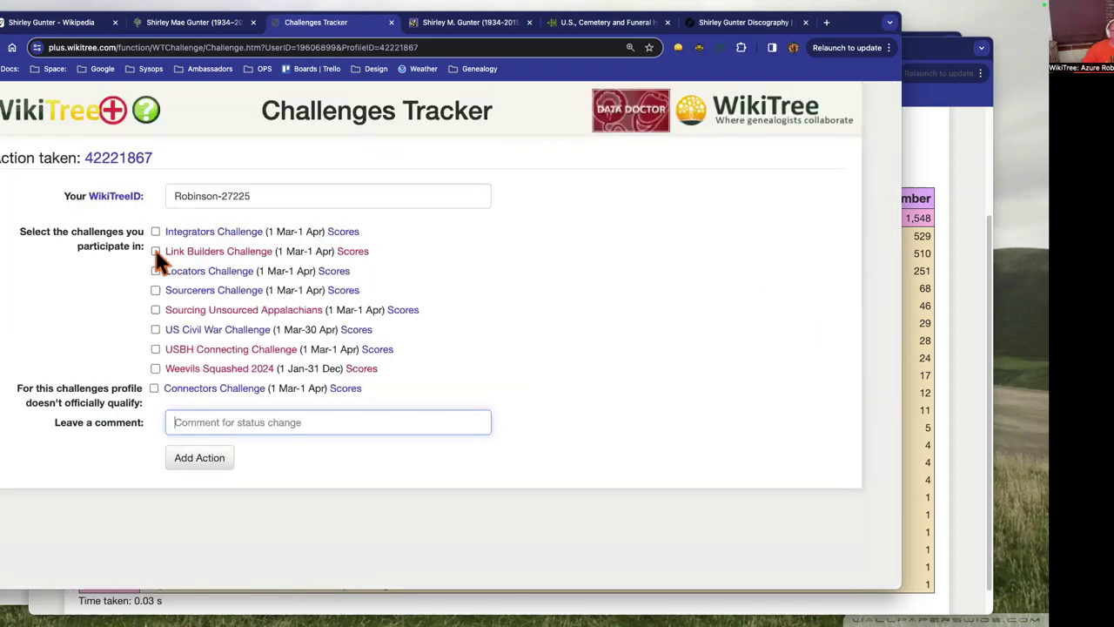
pyautogui.click(155, 251)
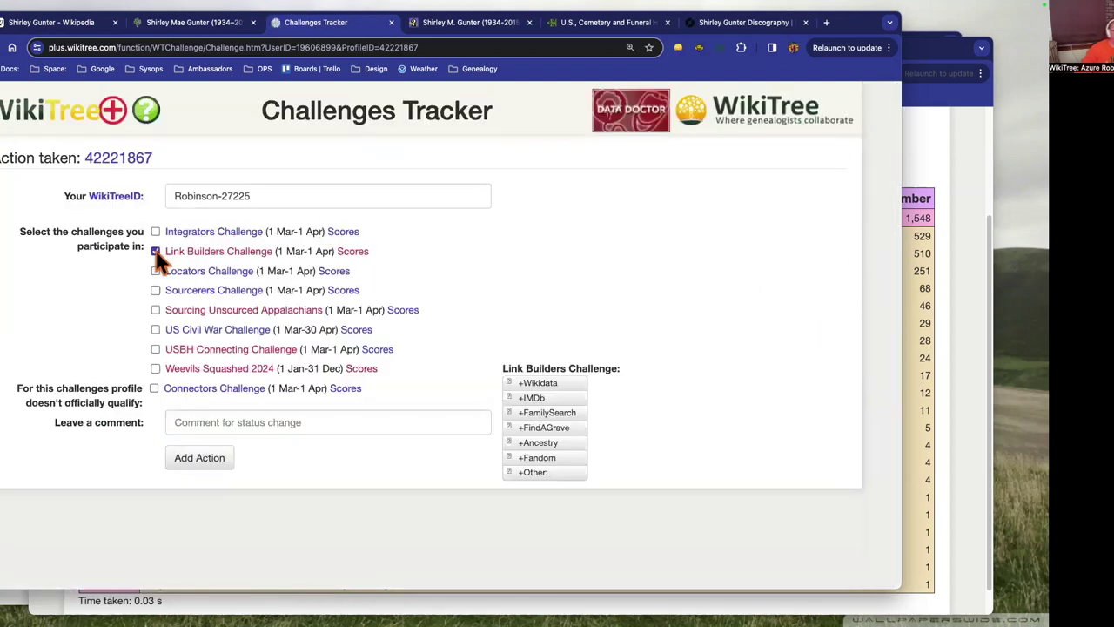
pyautogui.click(576, 385)
pyautogui.click(566, 411)
pyautogui.click(561, 428)
pyautogui.click(560, 442)
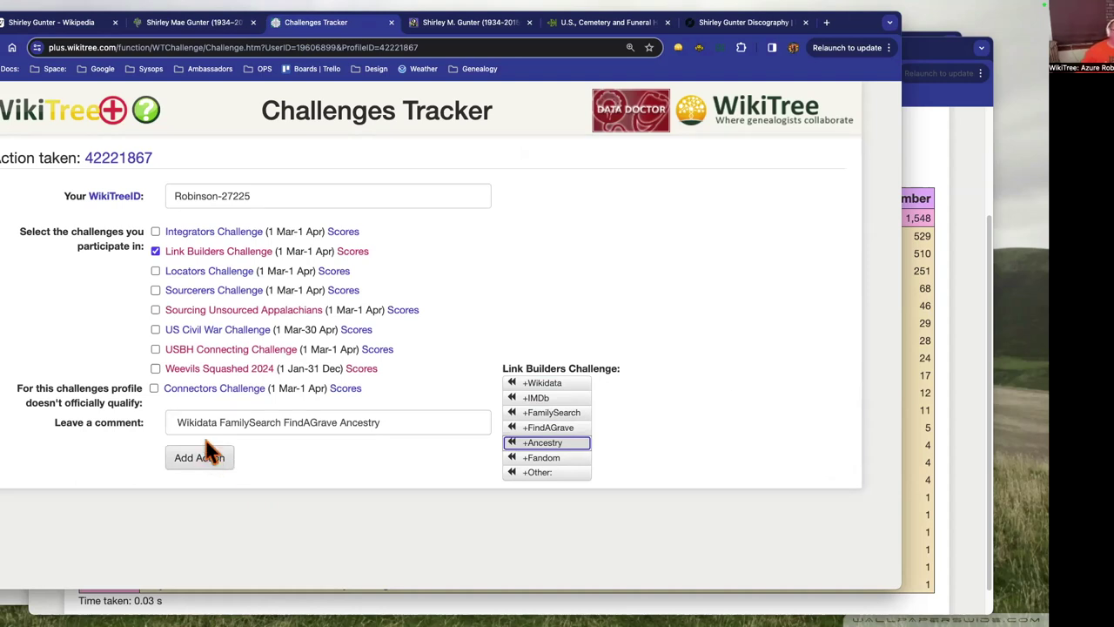
pyautogui.click(174, 465)
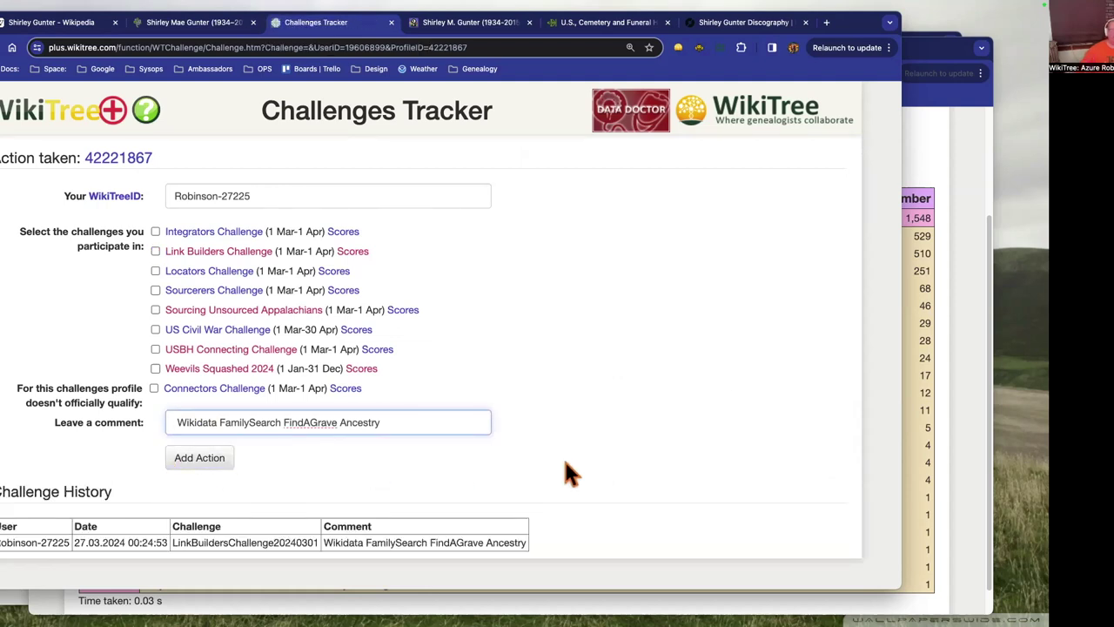
# Examine the Link Builders Challenge report of profiles by user and refresh it
pyautogui.click(942, 186)
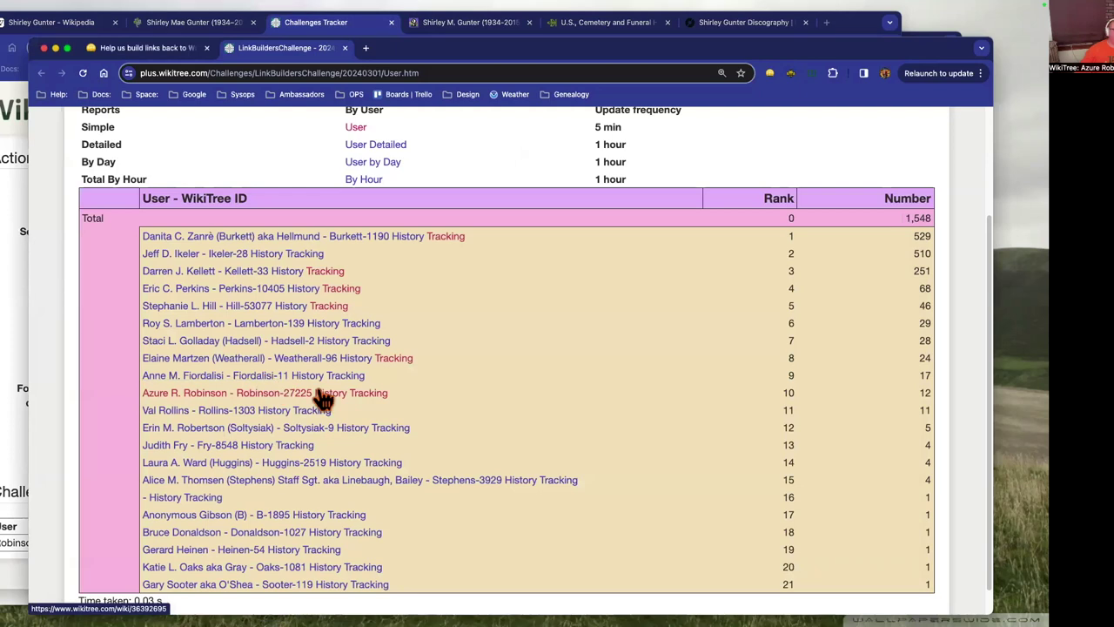
pyautogui.scroll(3, 322, 397)
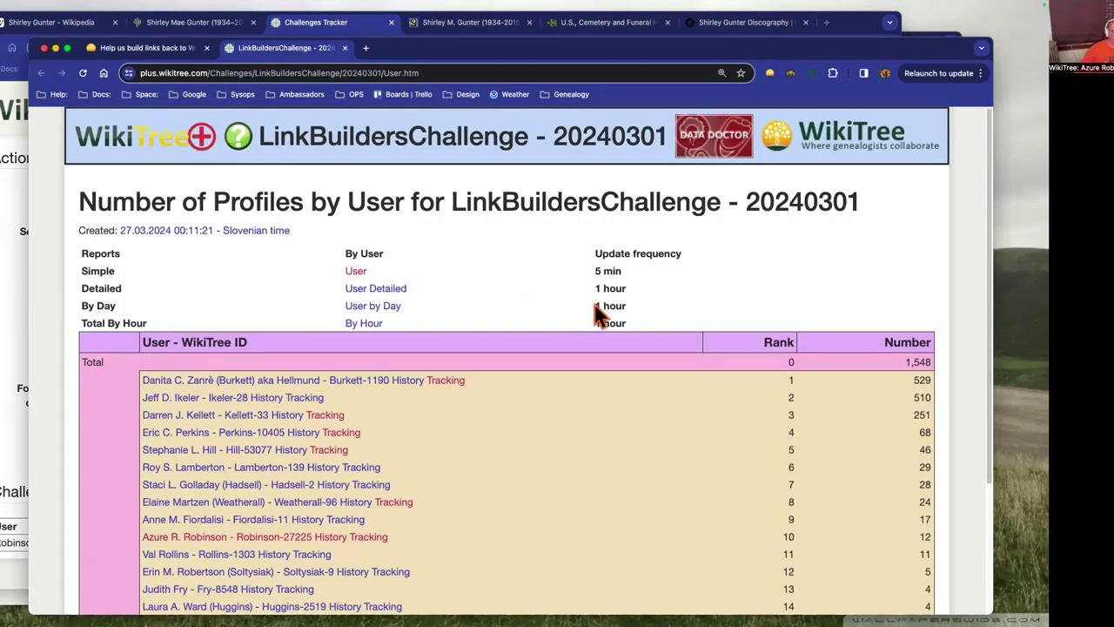
pyautogui.click(12, 385)
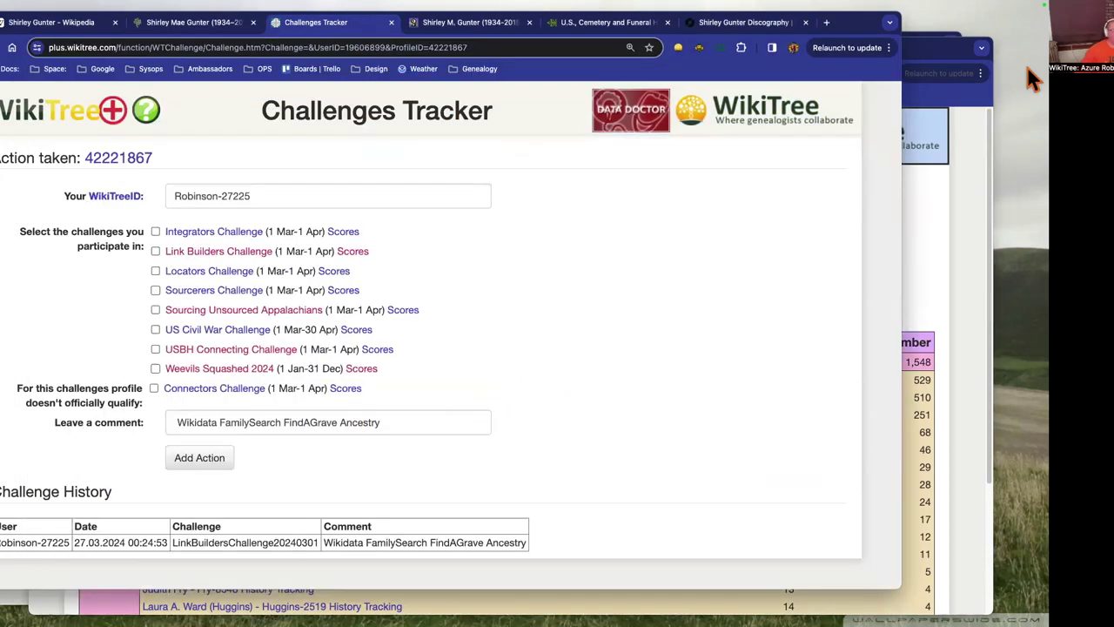
pyautogui.click(942, 42)
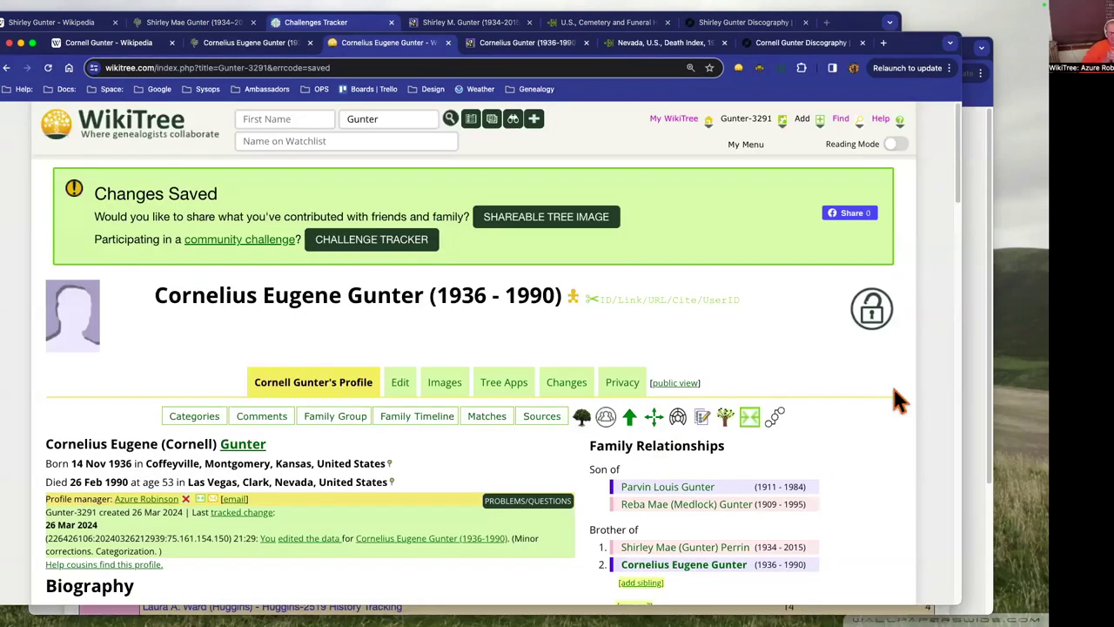
pyautogui.press('super+grave')
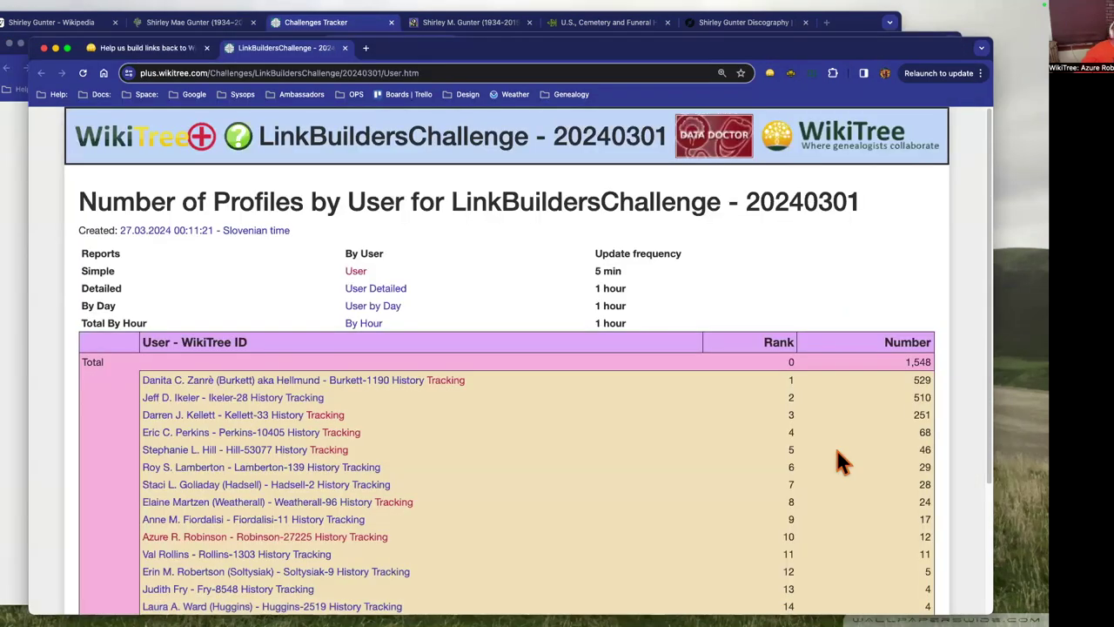
pyautogui.scroll(-5, 833, 474)
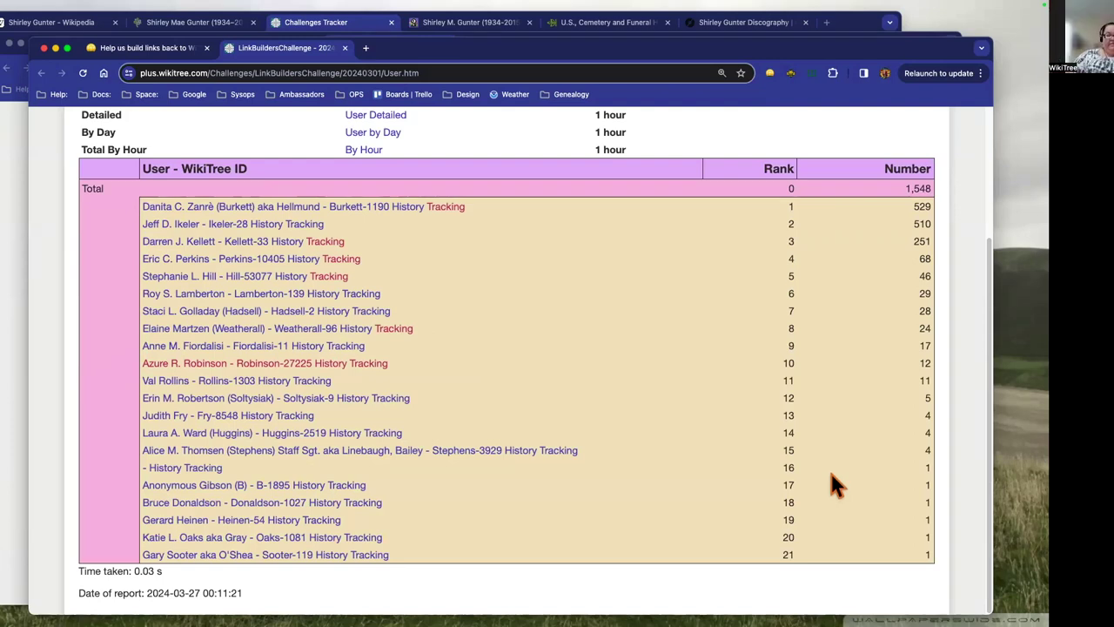
pyautogui.click(83, 73)
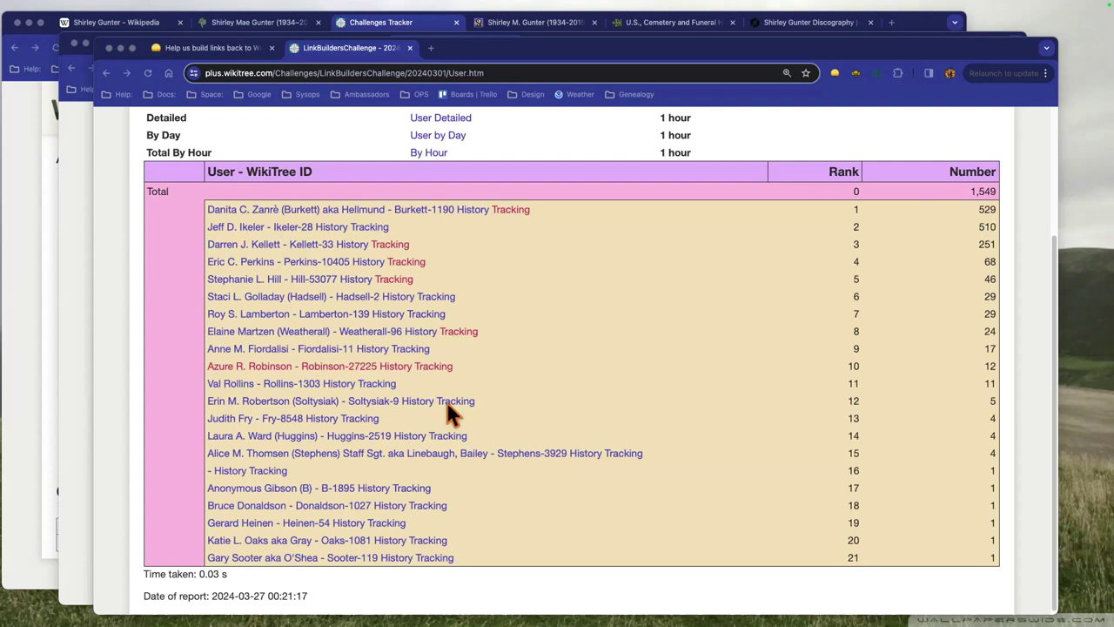
# From Shirley Gunter's Wikipedia article, open the birthplace article on Coffeyville, Kansas and go to its Wikidata item
pyautogui.click(120, 26)
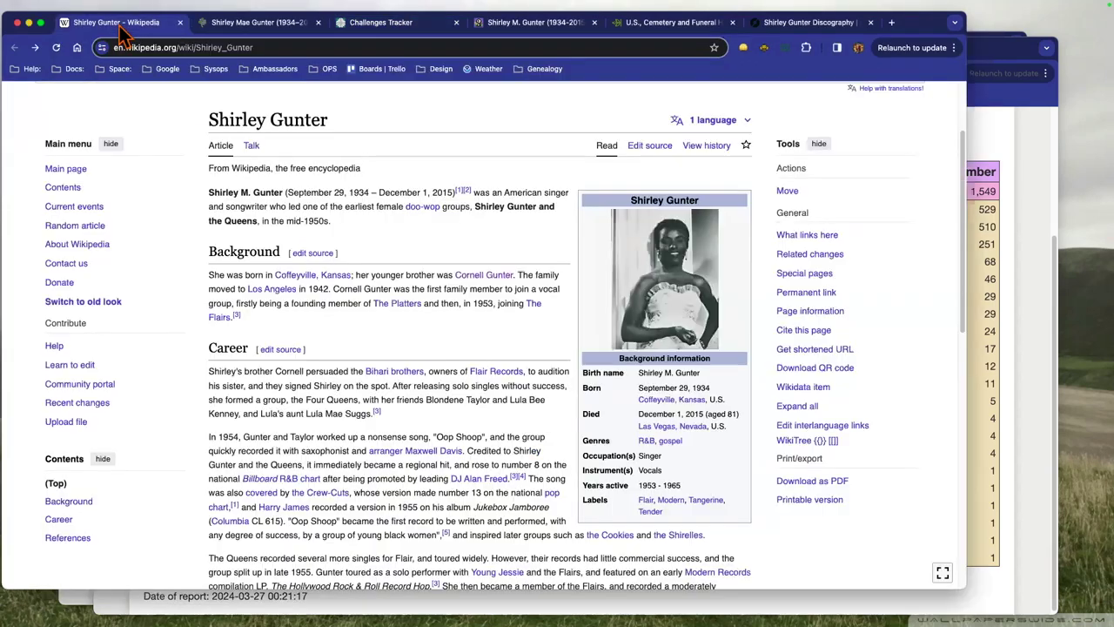
pyautogui.click(649, 402)
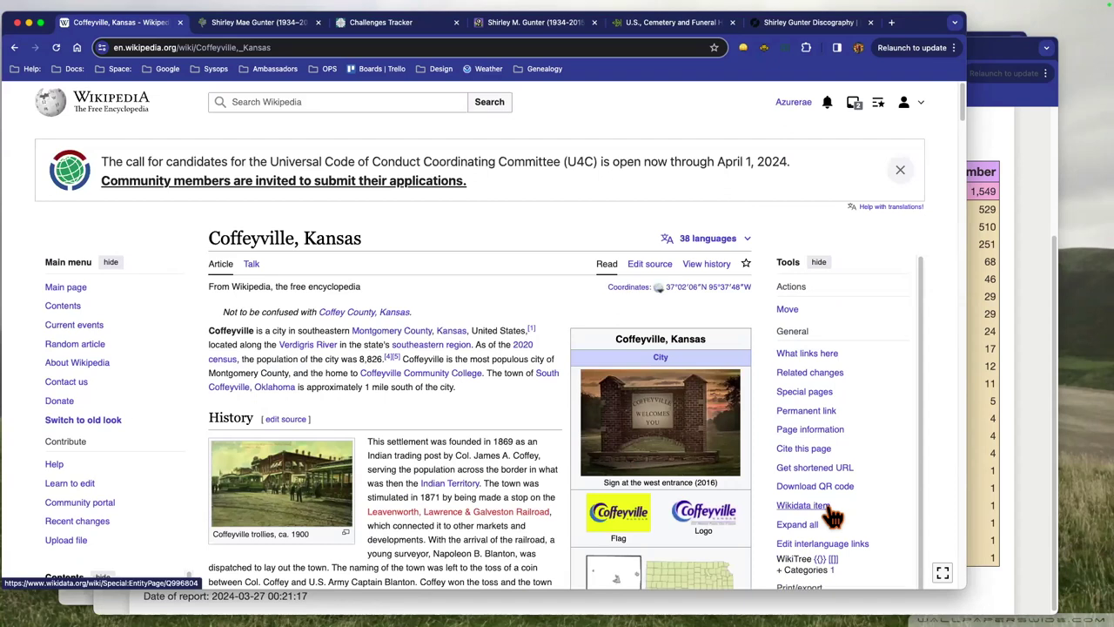
pyautogui.click(829, 511)
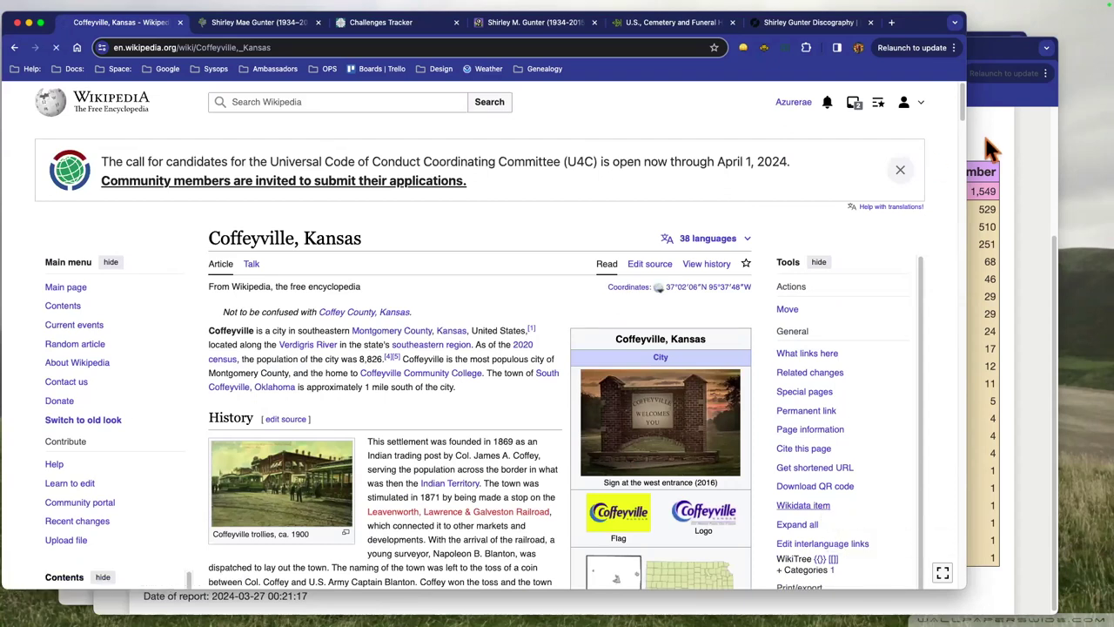
pyautogui.press('super+grave')
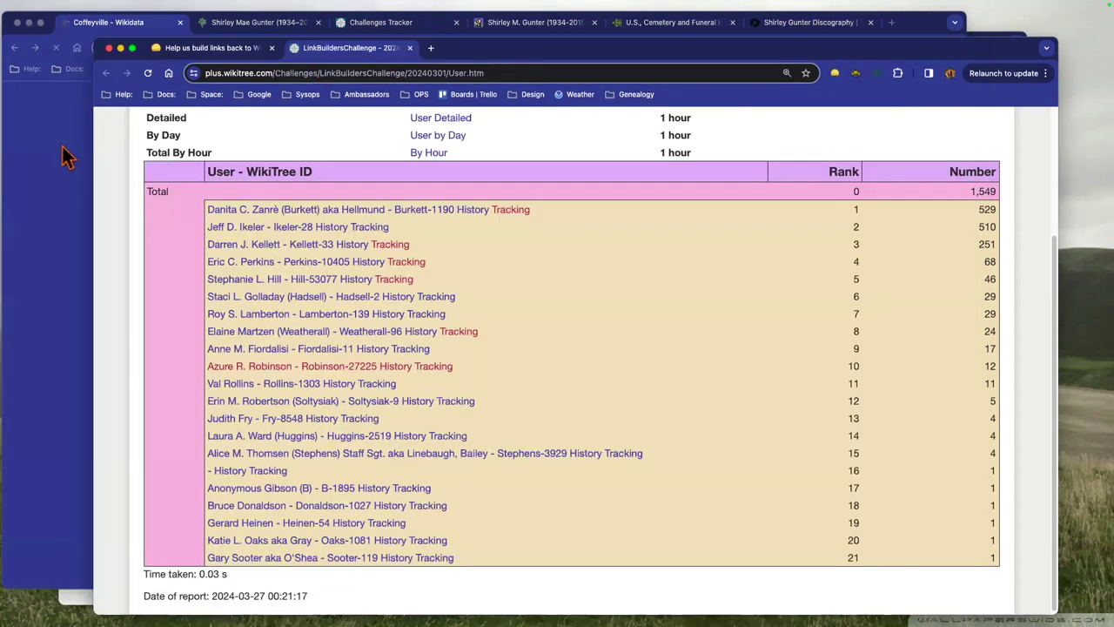
pyautogui.click(291, 36)
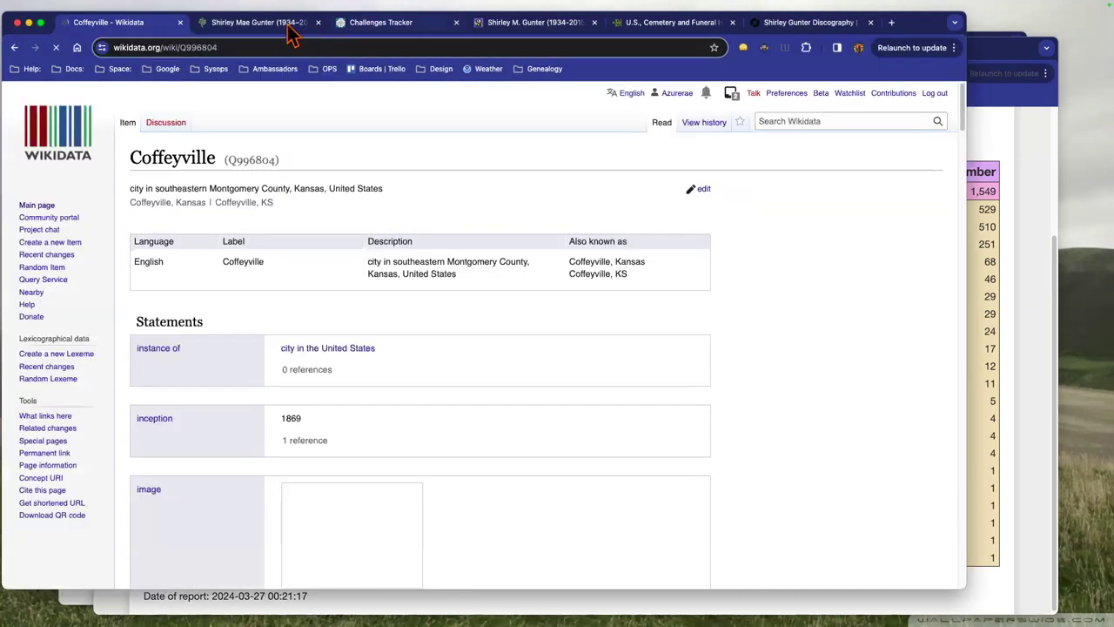
# From the tracker, open Shirley Gunter's WikiTree profile, go to its Coffeyville, Kansas category, and copy the category's ID
pyautogui.click(396, 26)
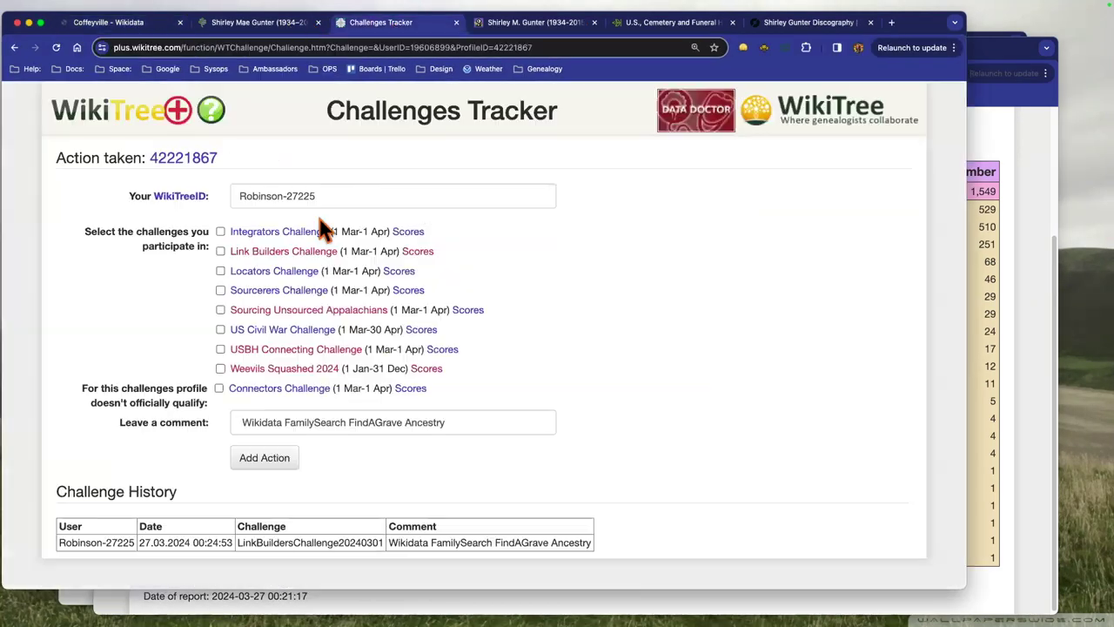
pyautogui.click(194, 160)
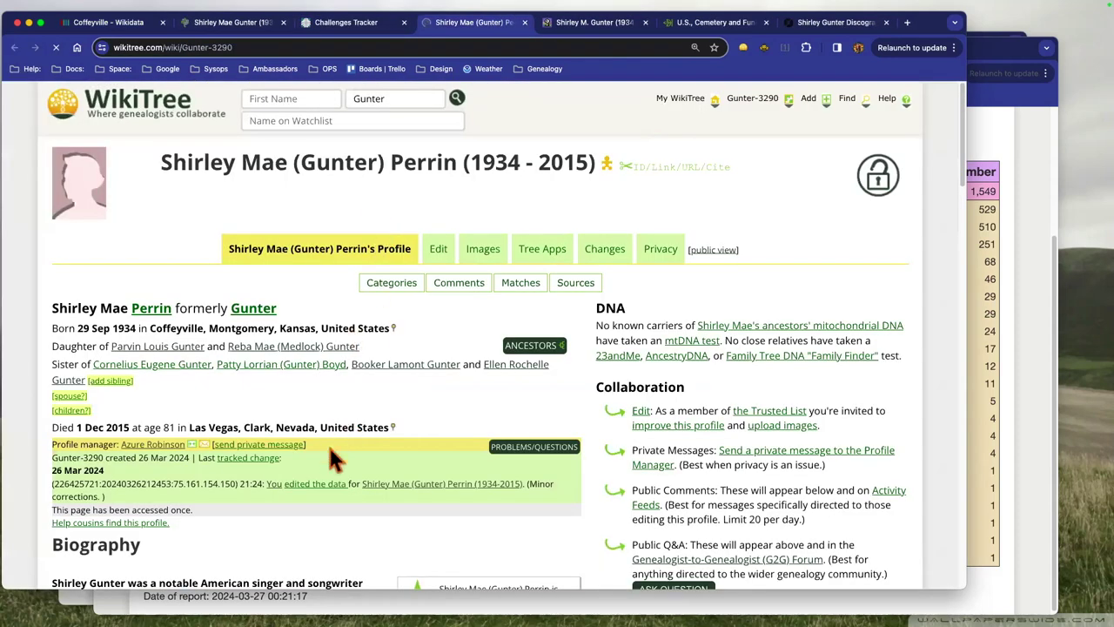
pyautogui.click(215, 286)
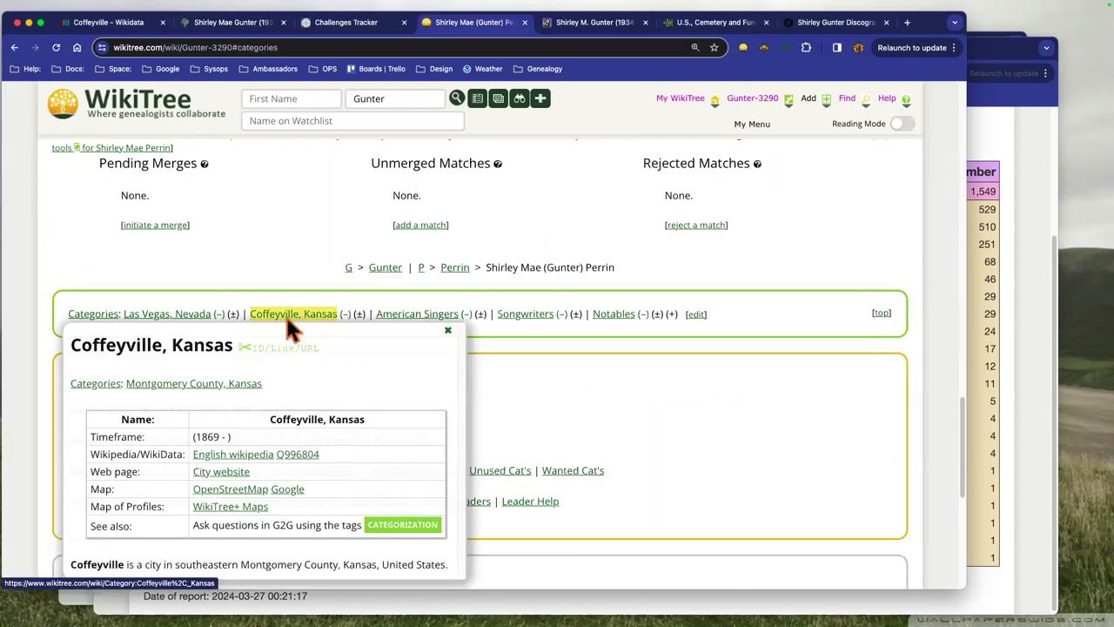
pyautogui.click(287, 316)
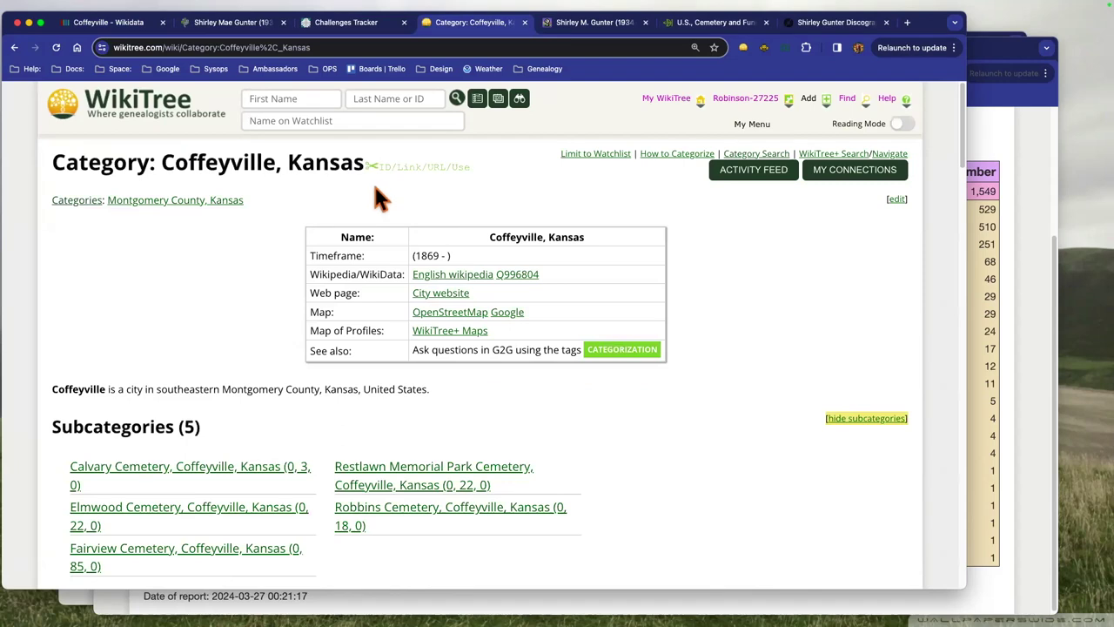
pyautogui.click(378, 171)
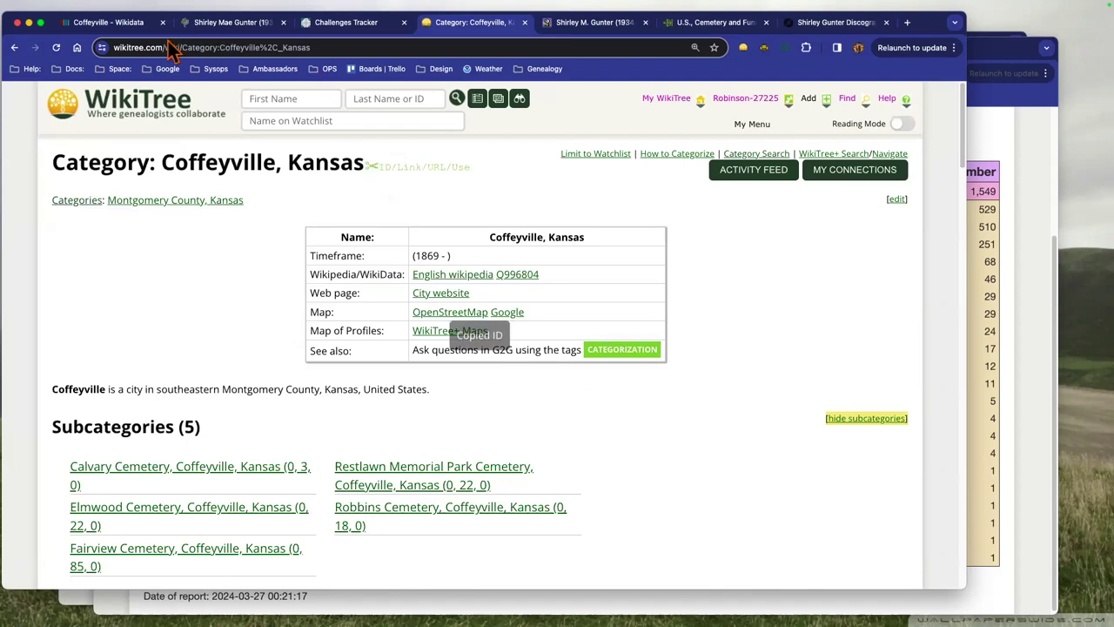
# On Coffeyville's Wikidata item, add and publish a WikiTree category or space statement with the copied value "Category: Coffeyville, Kansas"
pyautogui.click(123, 25)
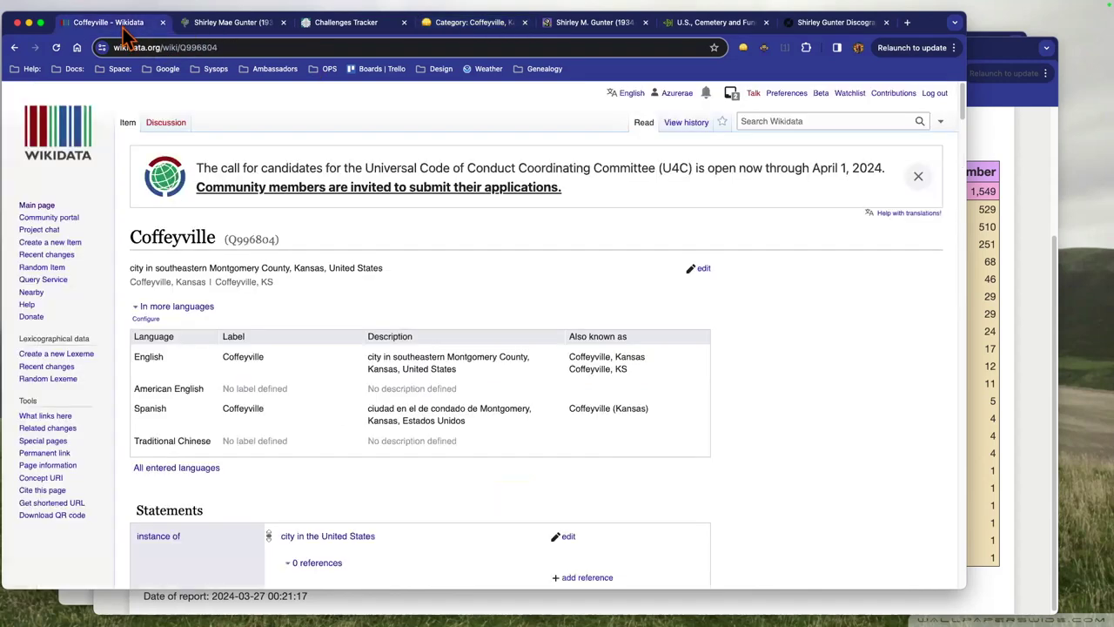
pyautogui.scroll(-10, 728, 439)
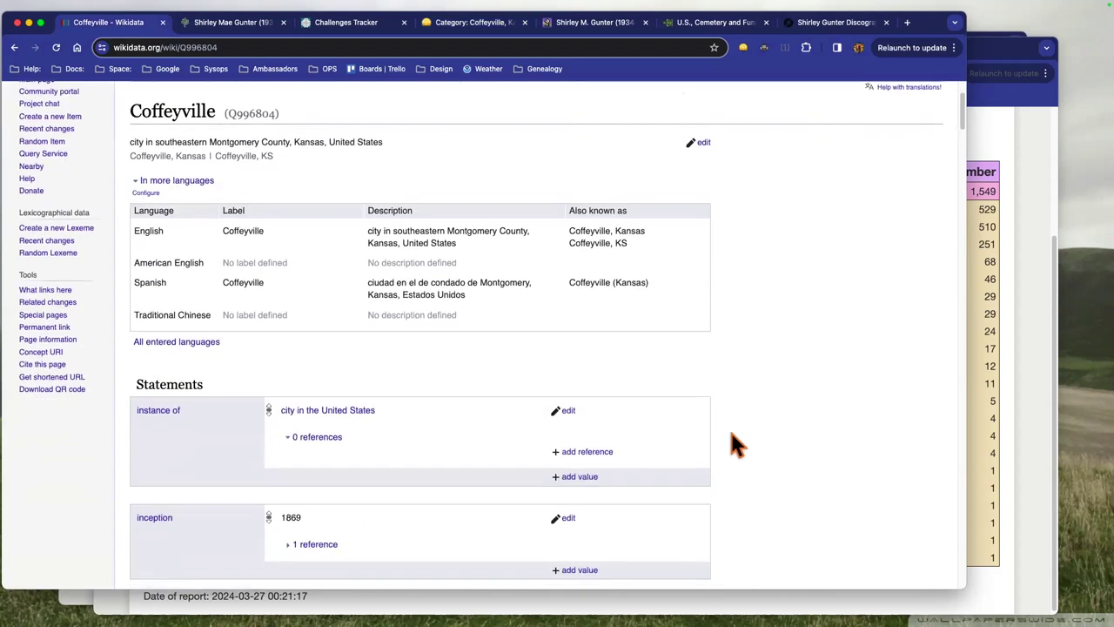
pyautogui.scroll(-15, 736, 446)
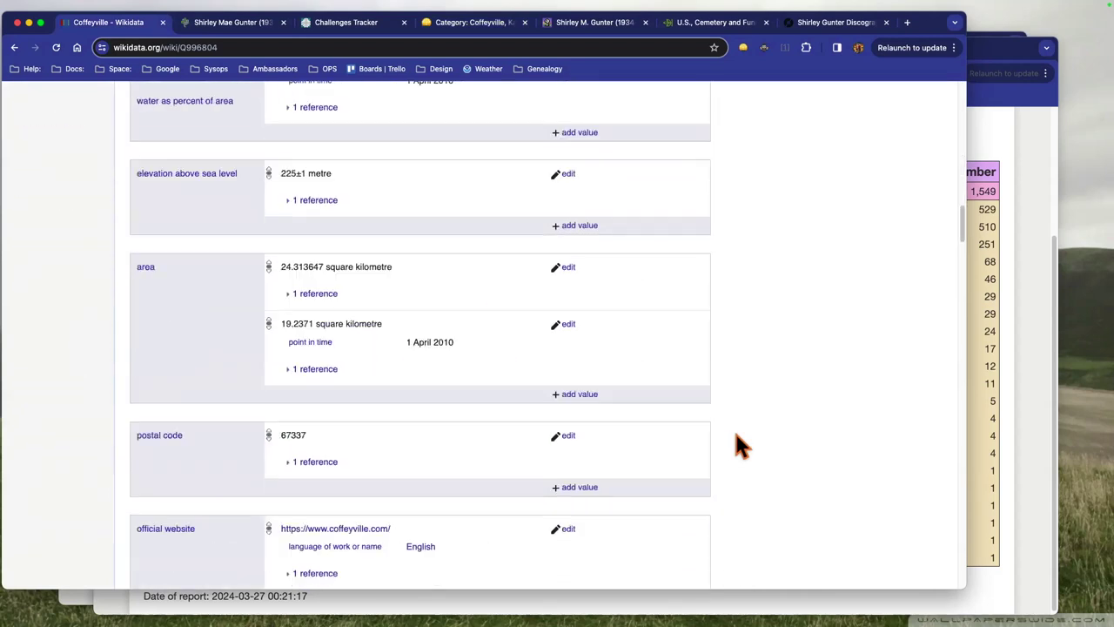
pyautogui.scroll(-12, 736, 445)
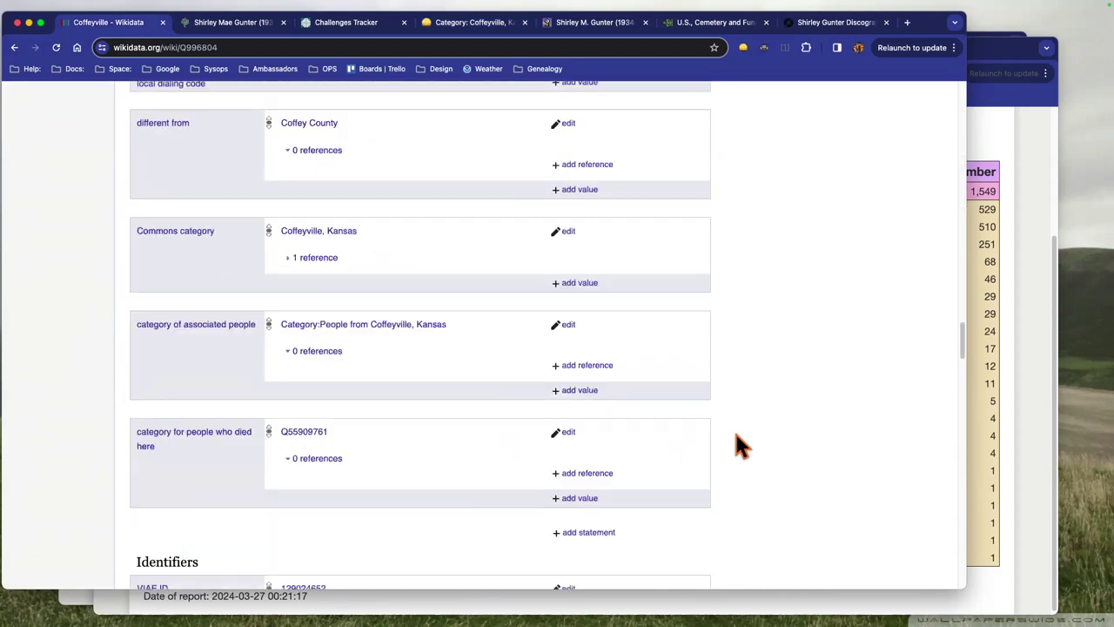
pyautogui.scroll(-15, 661, 409)
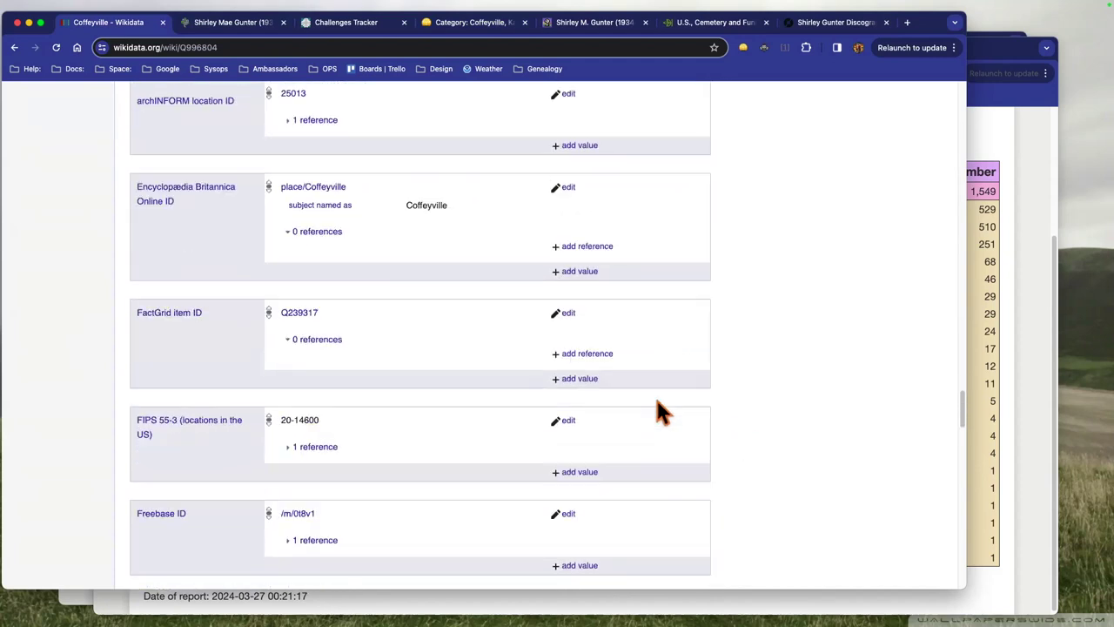
pyautogui.scroll(-8, 655, 411)
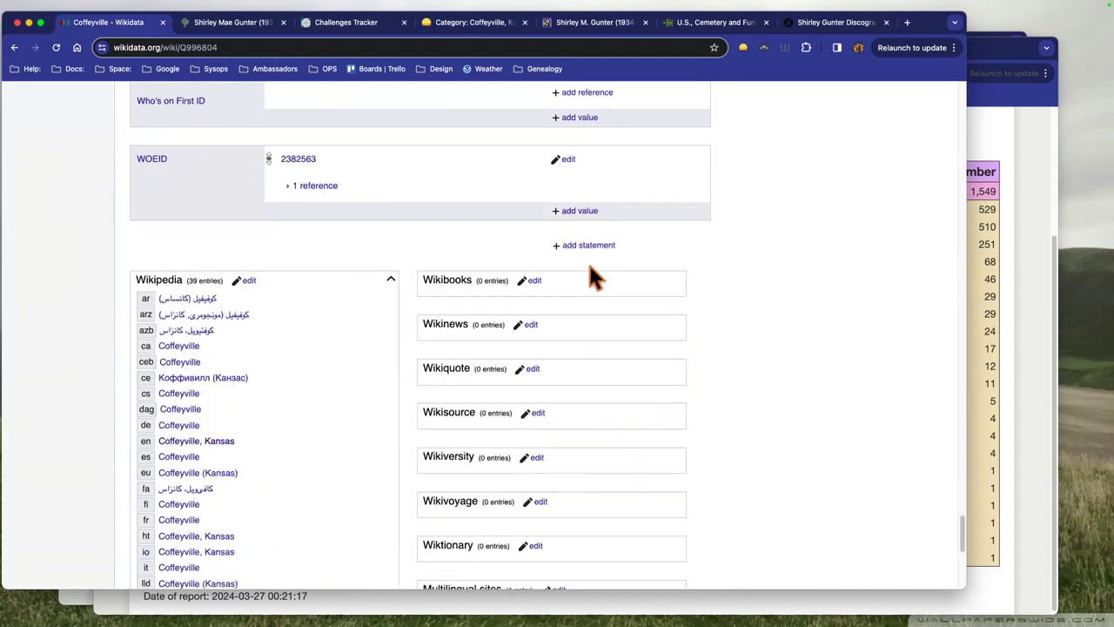
pyautogui.click(592, 247)
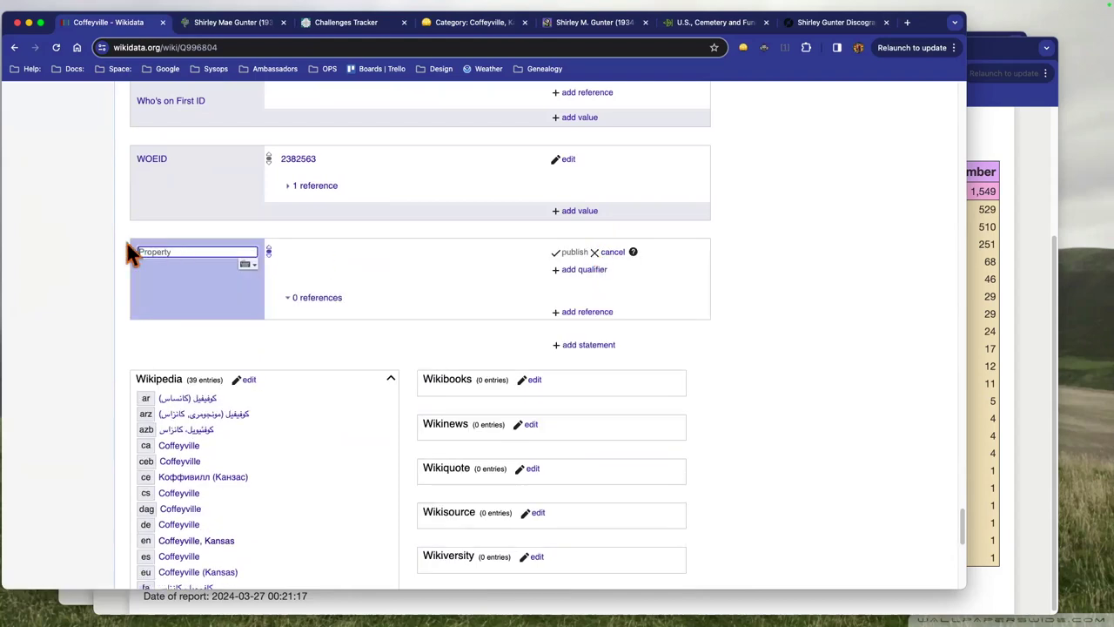
pyautogui.write('wikitree')
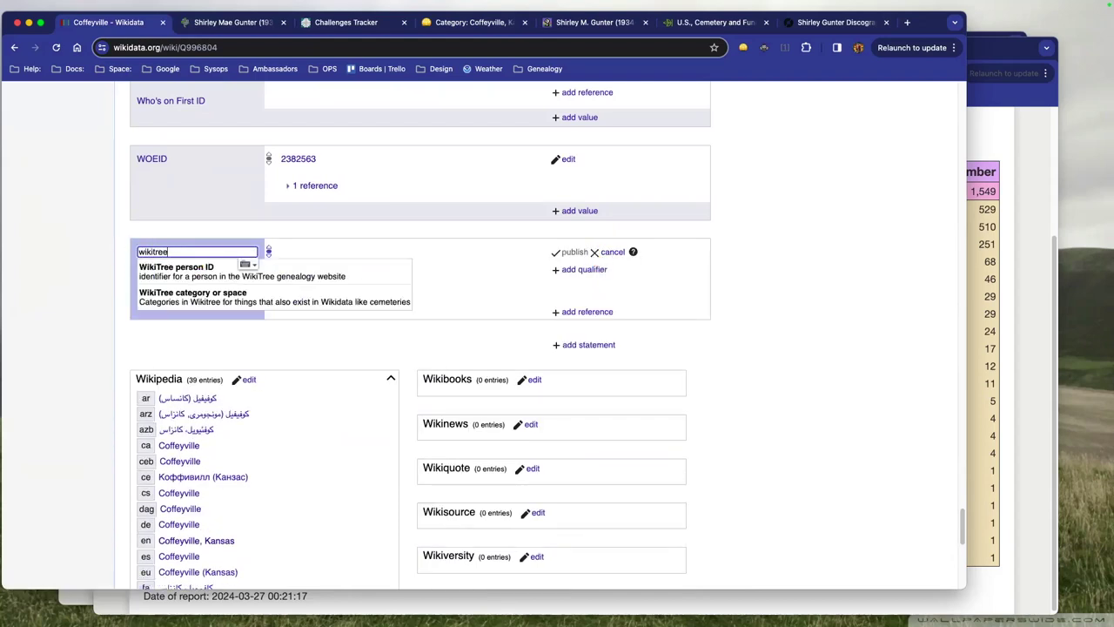
pyautogui.click(166, 300)
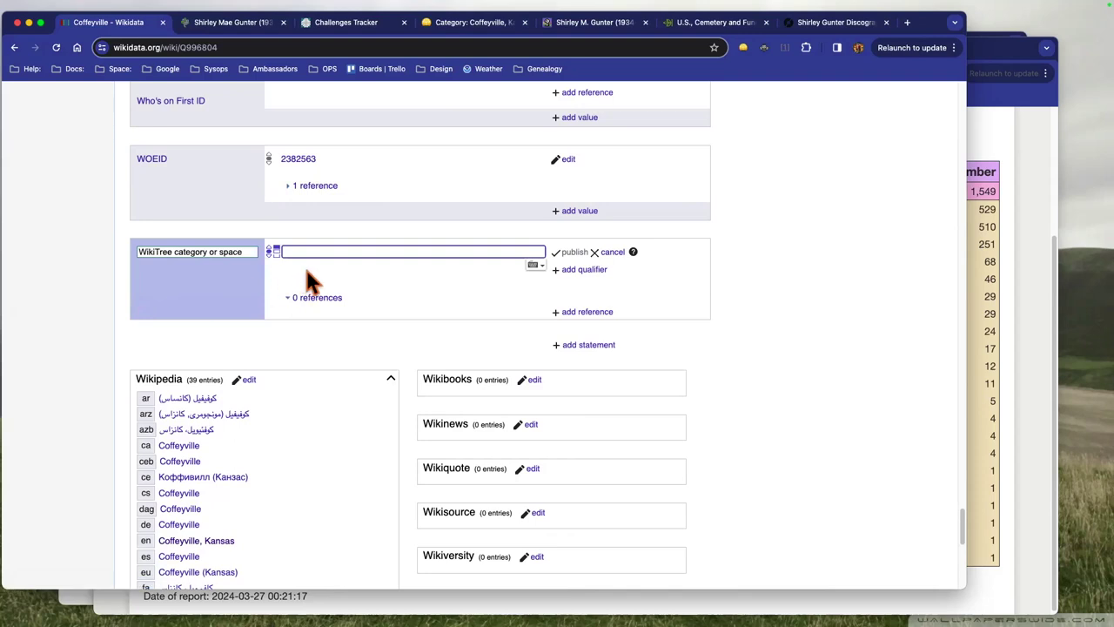
pyautogui.press('super+v')
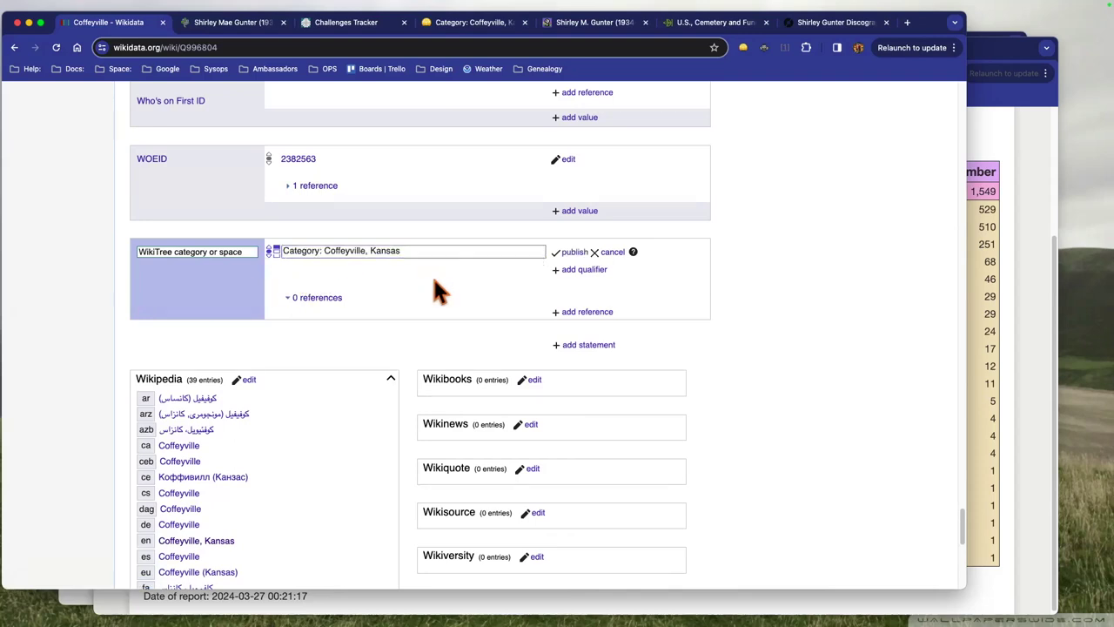
pyautogui.click(566, 253)
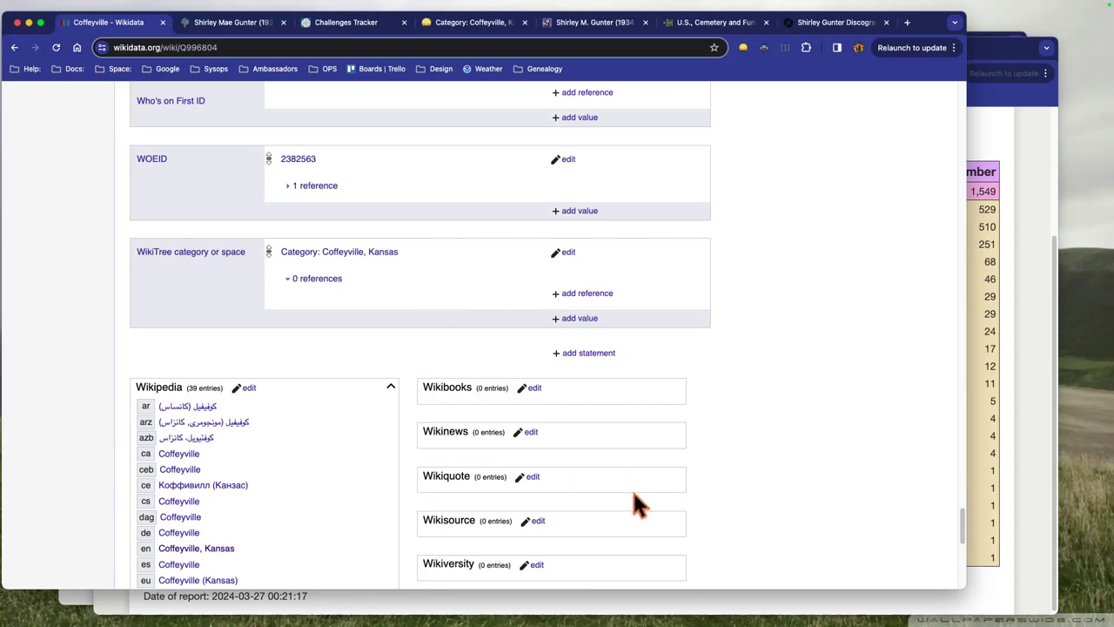
# Go back to the top of the Wikidata item and return to WikiTree's Coffeyville, Kansas category page
pyautogui.scroll(5, 841, 435)
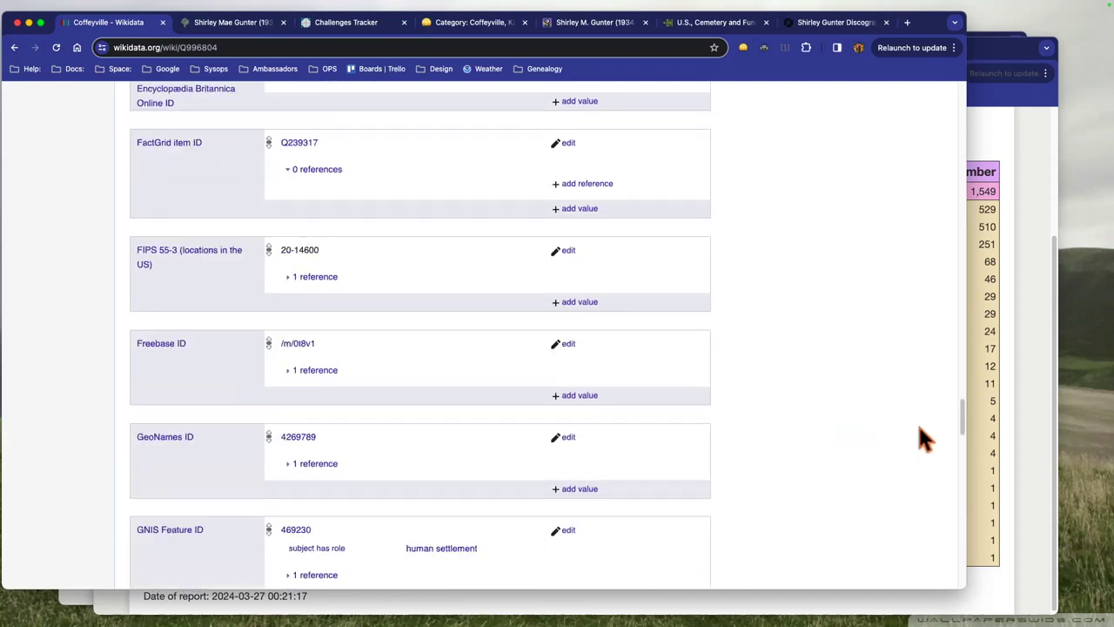
pyautogui.moveTo(962, 428); pyautogui.dragTo(960, 87)
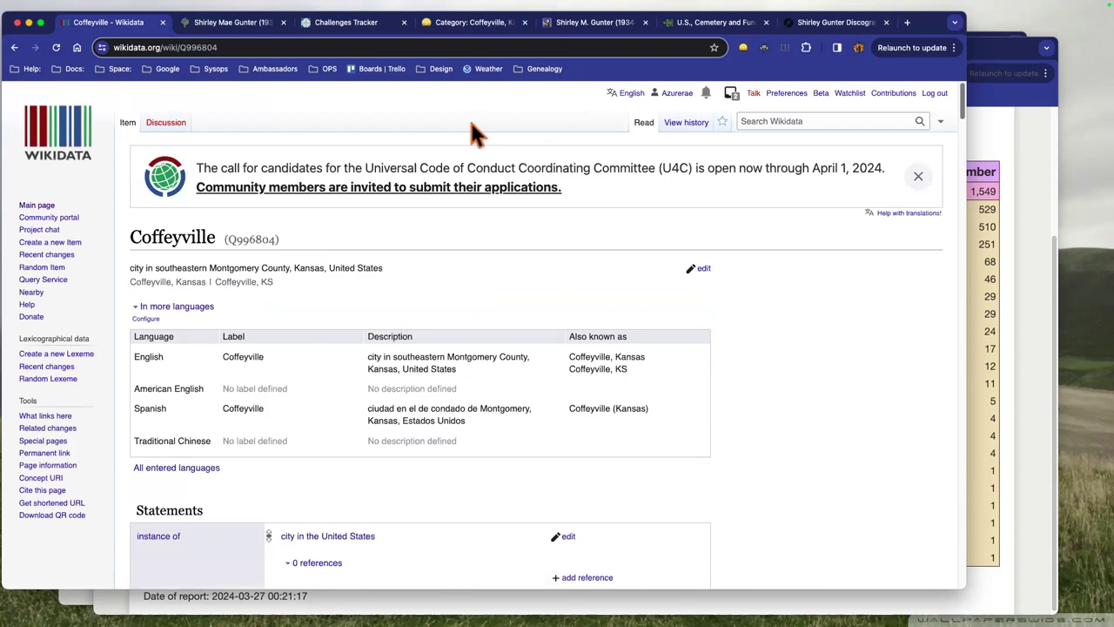
pyautogui.click(463, 27)
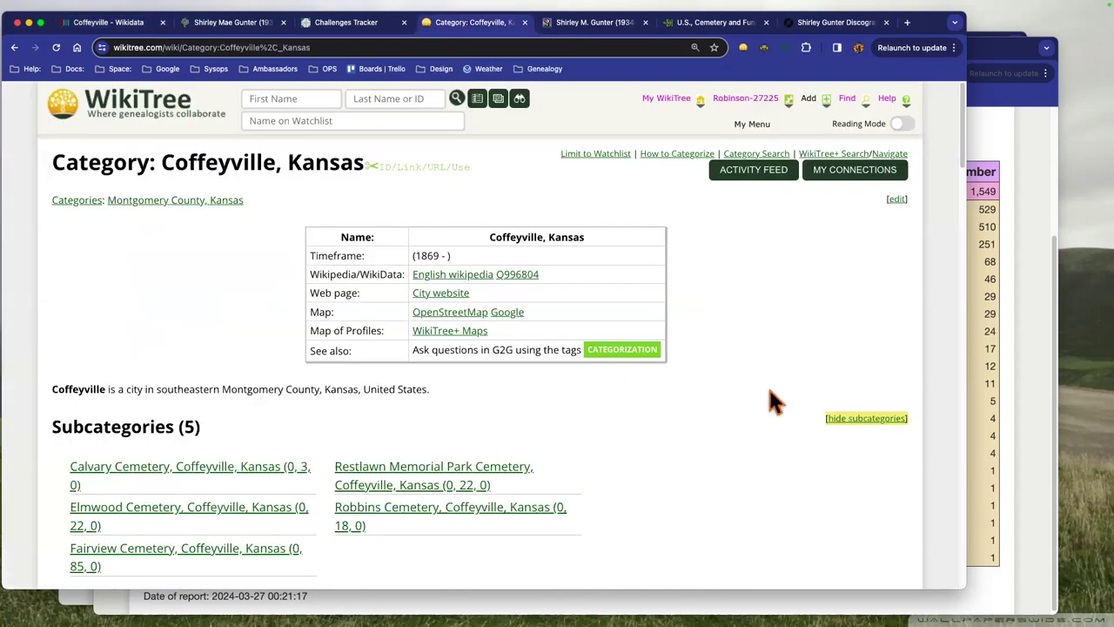